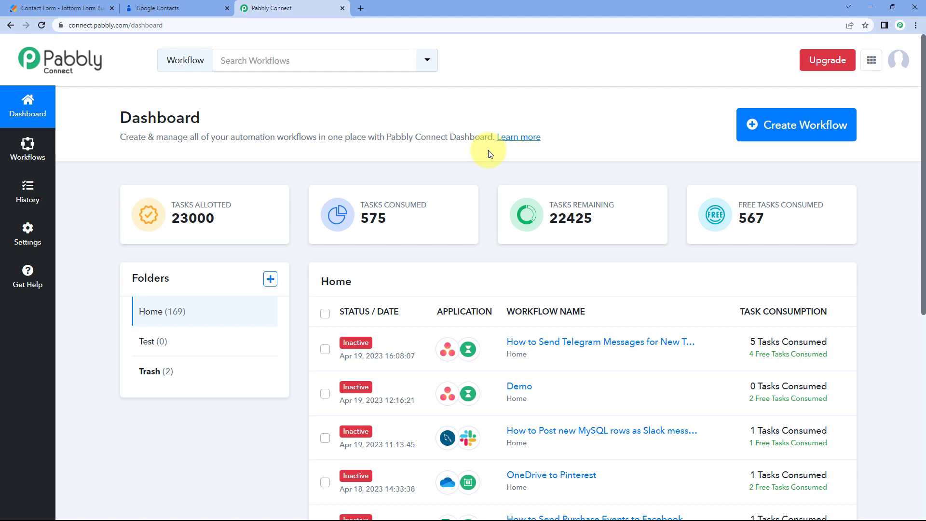
Create a new workflow named 'Jotform to Google Contacts'.
click(802, 134)
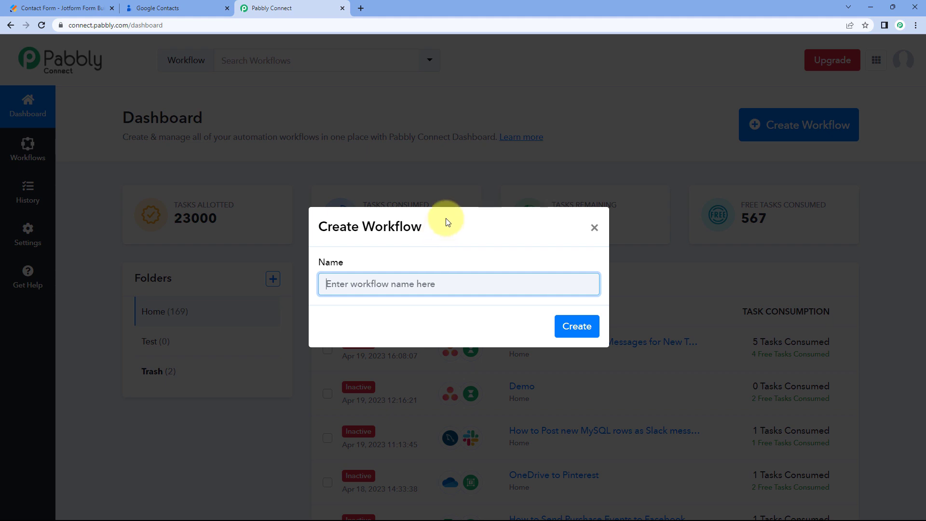
text(Jo)
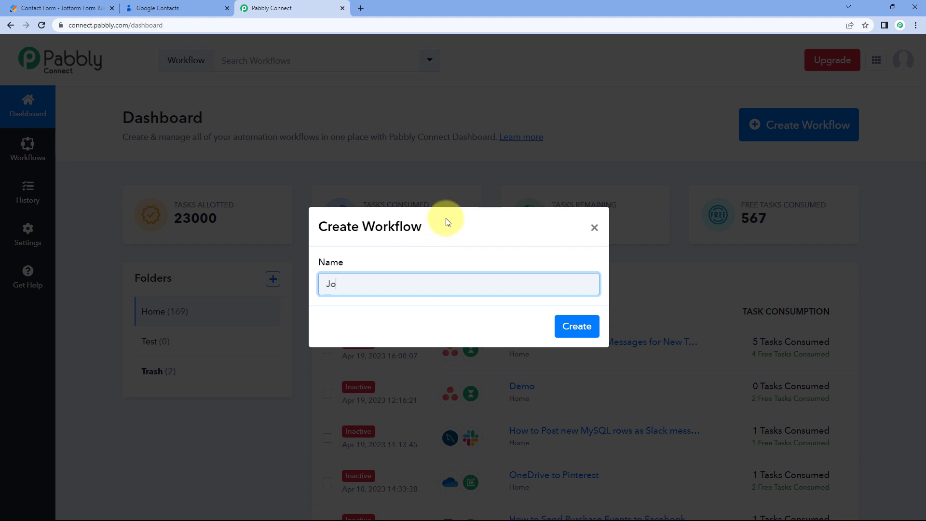
text(tform to Gog)
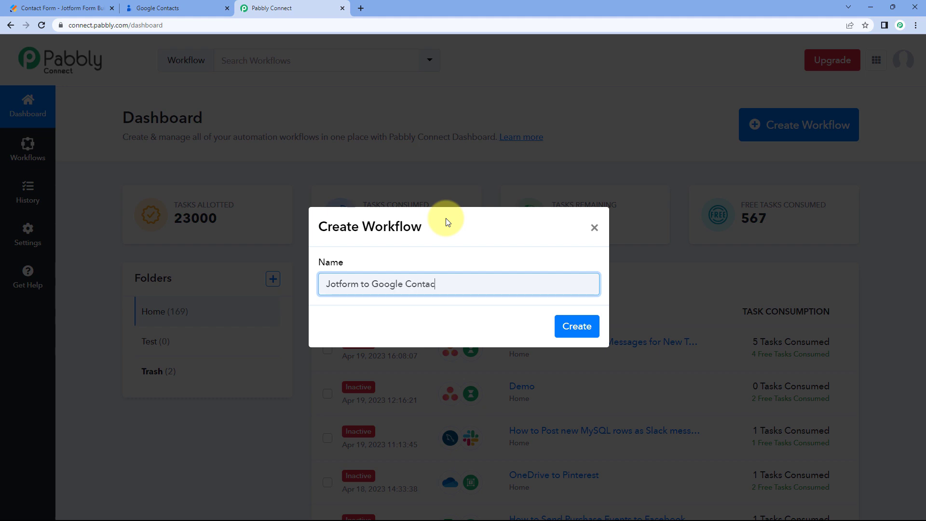
click(574, 325)
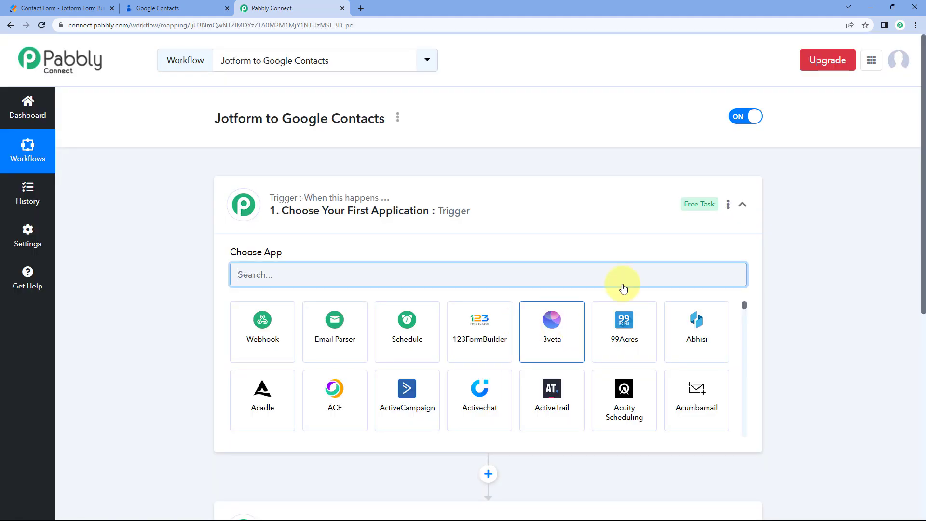
click(492, 199)
scroll(184, 173, down, 1)
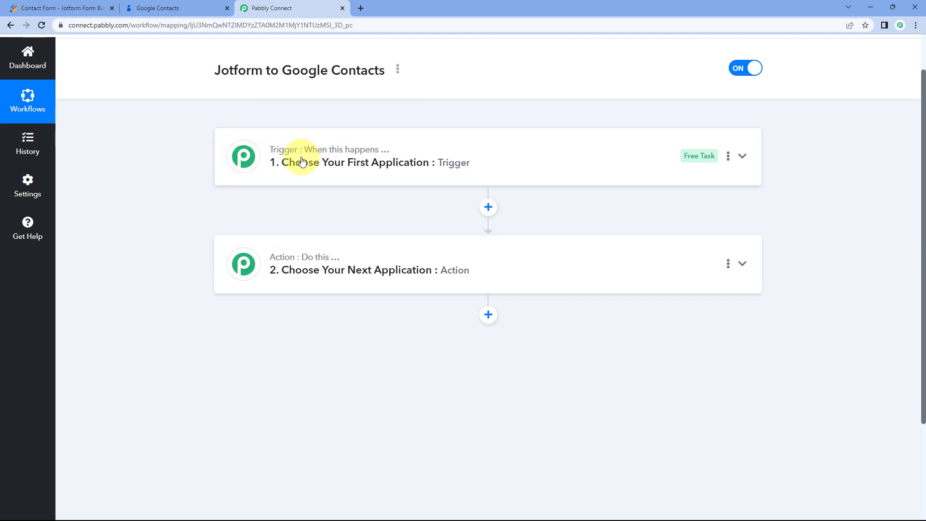
mouse_move(319, 153)
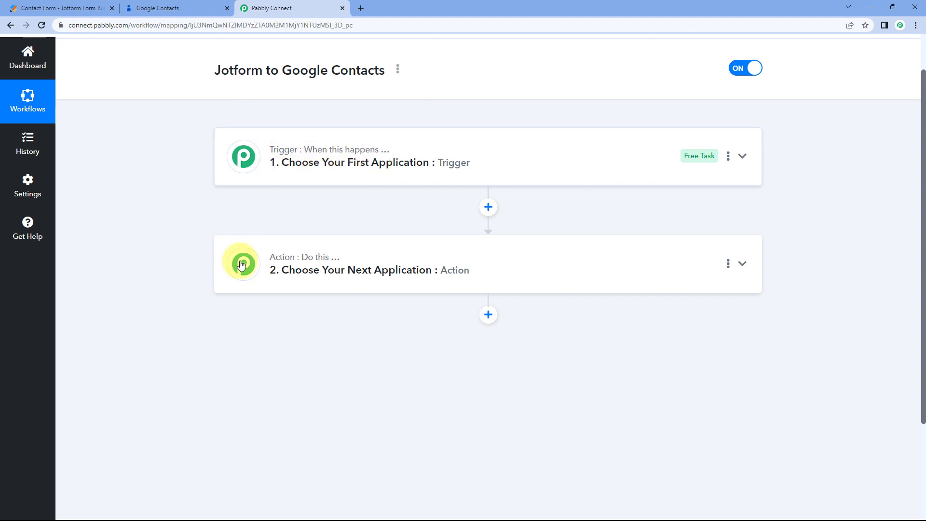
mouse_move(275, 266)
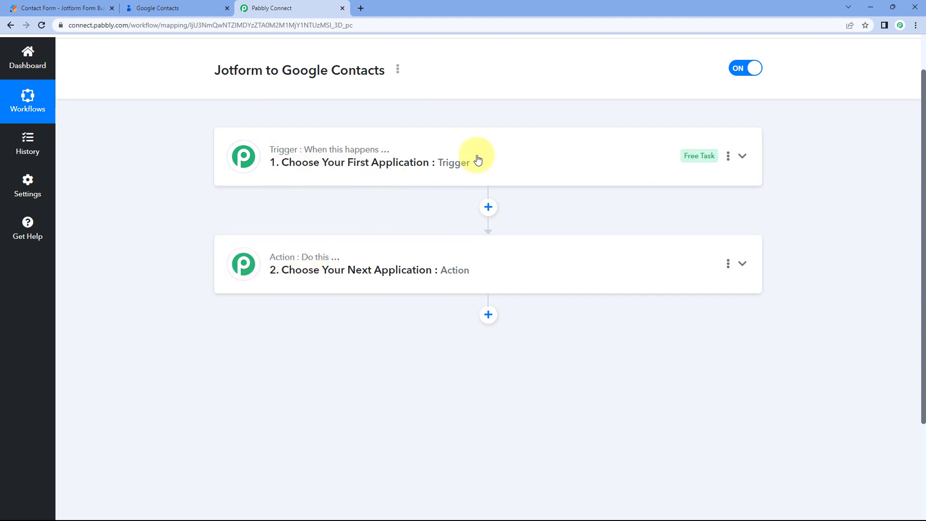
click(475, 158)
scroll(181, 203, down, 2)
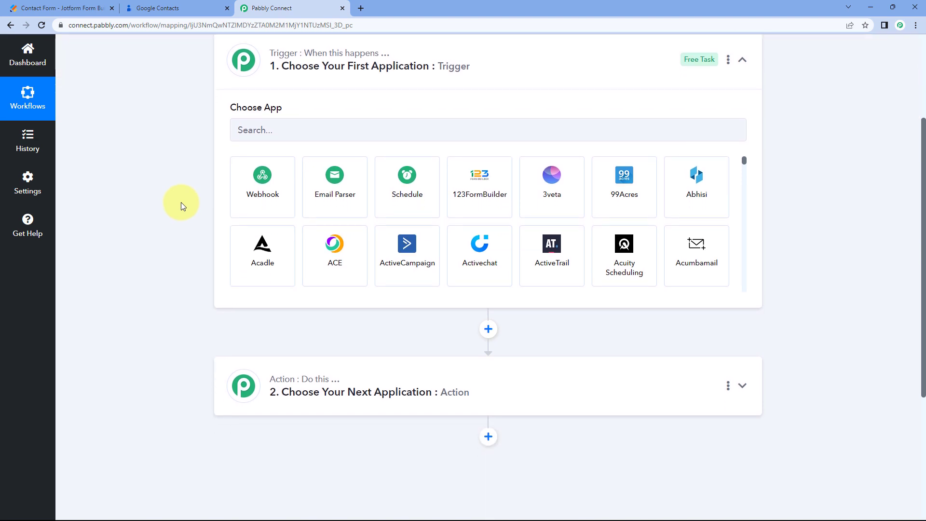
click(77, 8)
click(274, 6)
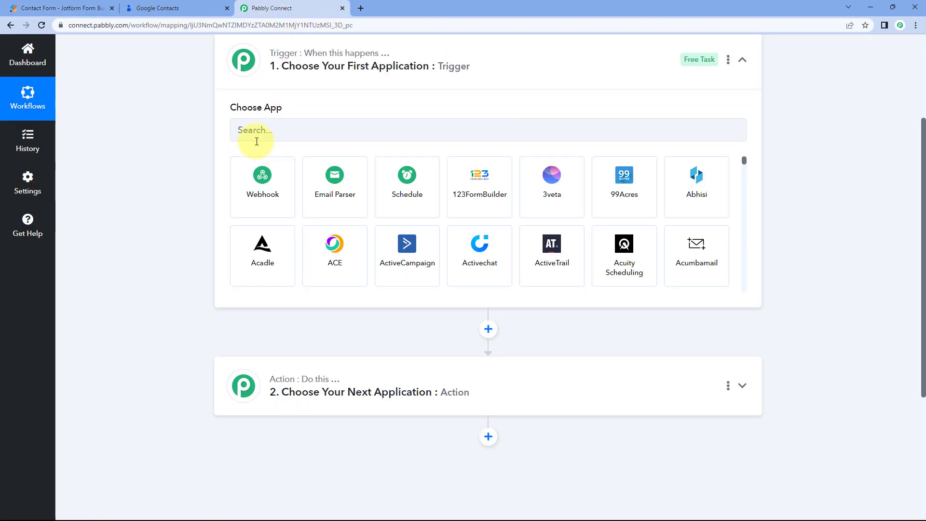
click(103, 8)
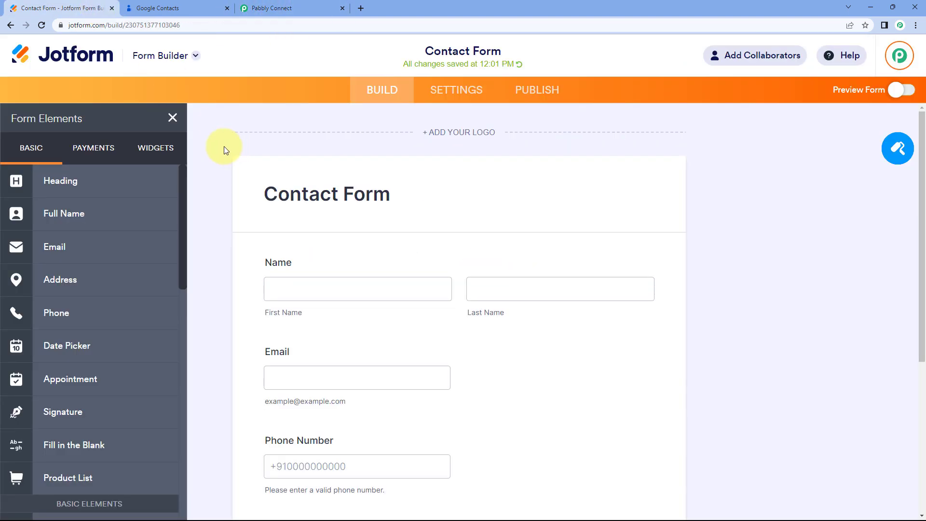
click(311, 10)
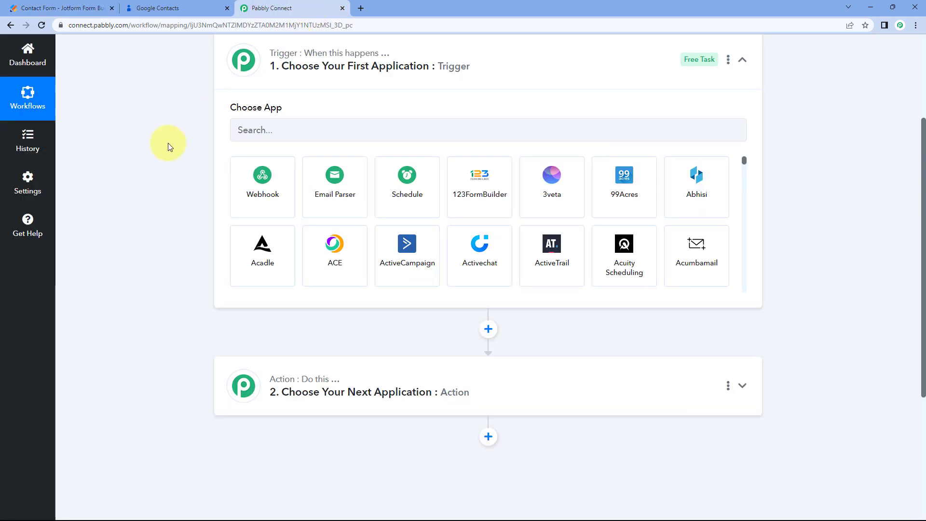
scroll(168, 143, down, 2)
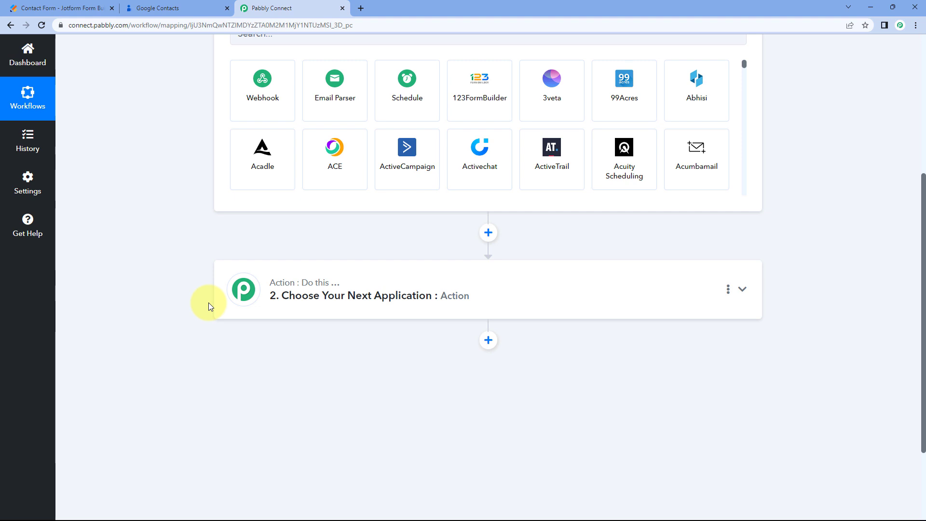
scroll(172, 237, up, 3)
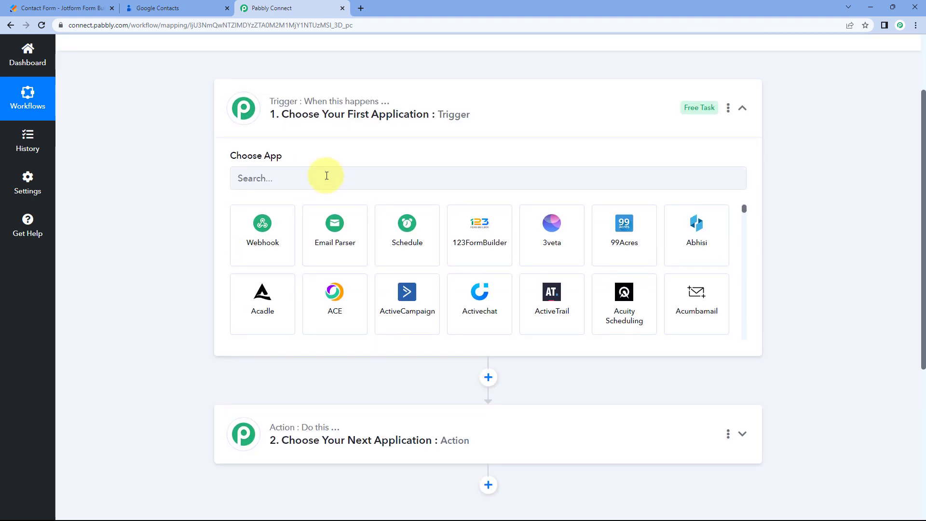
Set the trigger to JotForm with the New Response event, copy its webhook URL, and go to Jotform.
click(269, 176)
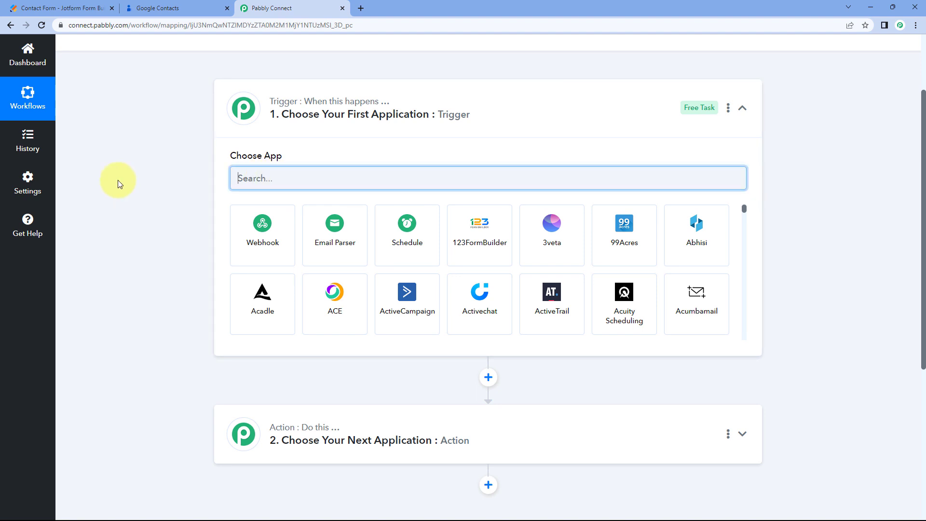
text(Jot)
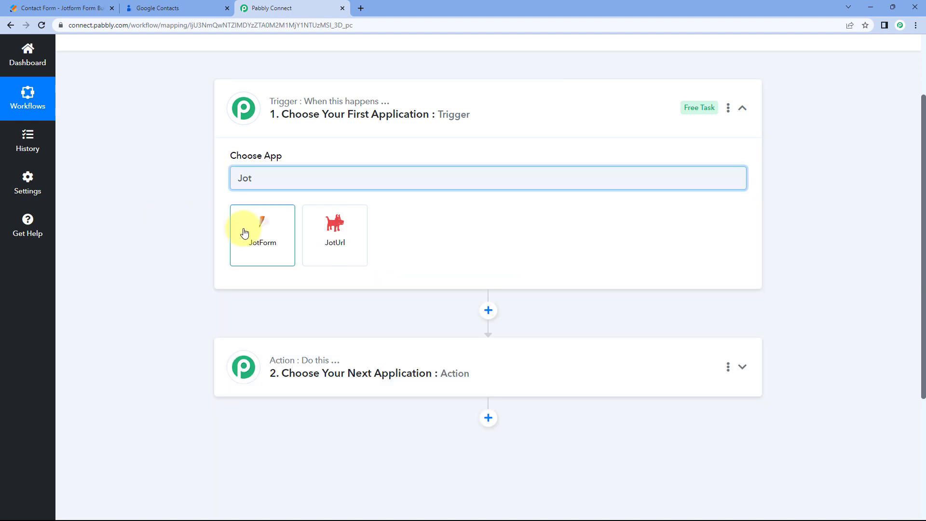
click(244, 233)
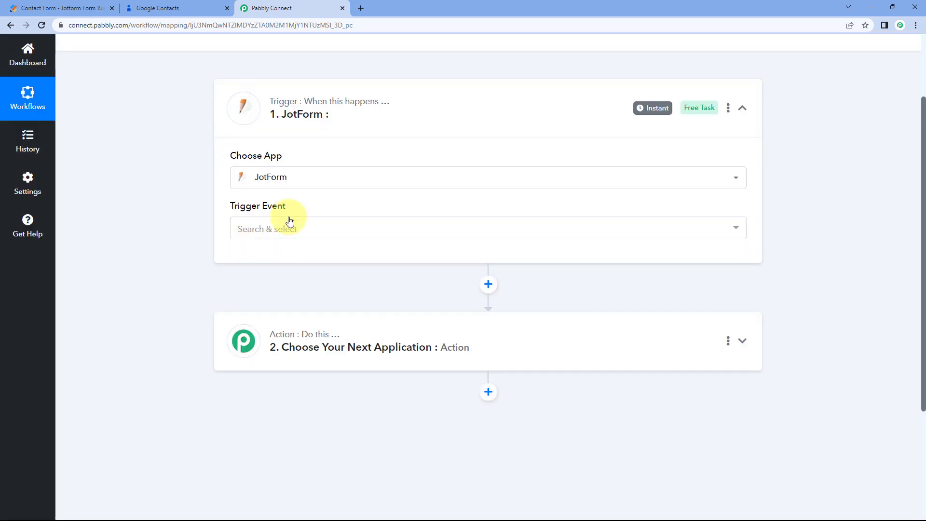
click(275, 228)
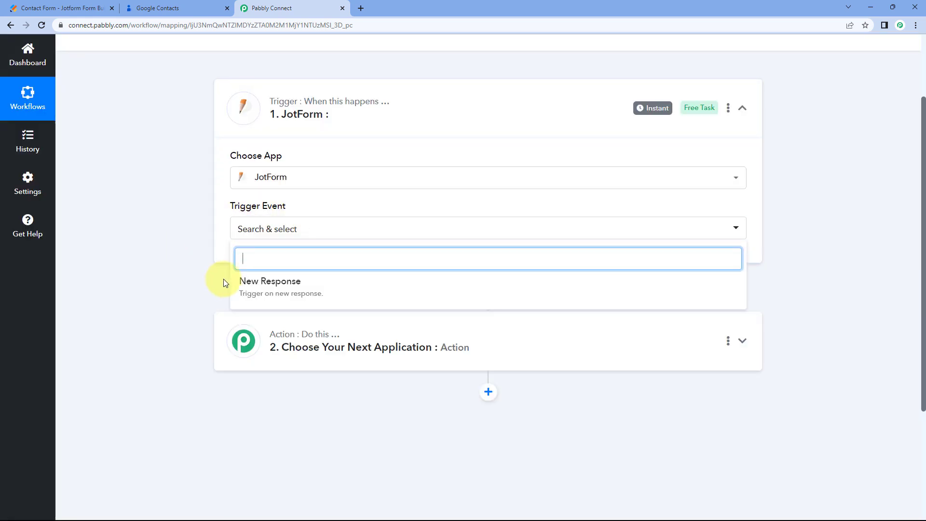
click(324, 288)
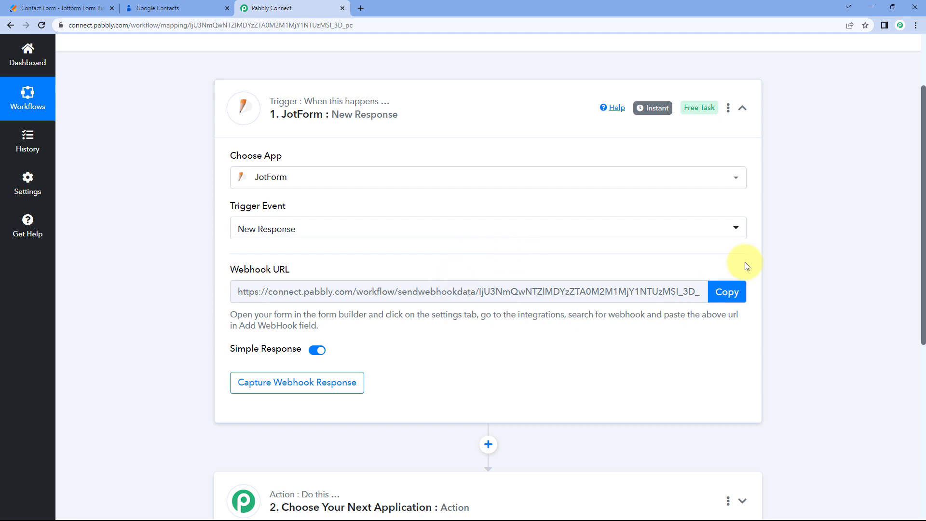
click(726, 292)
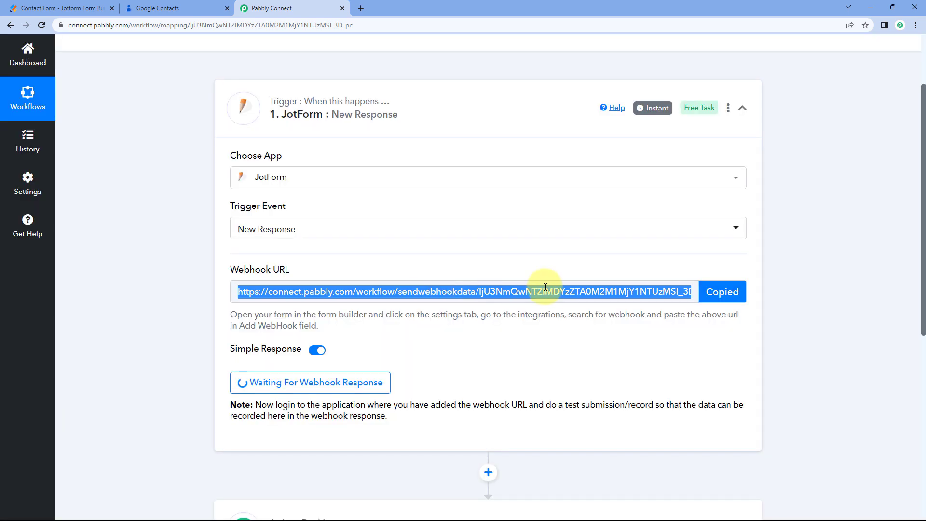
click(75, 10)
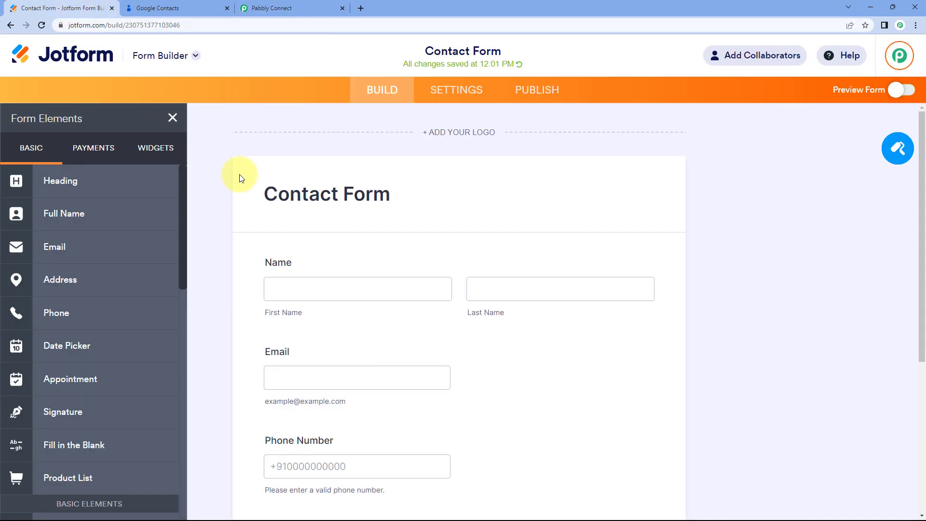
scroll(219, 177, down, 3)
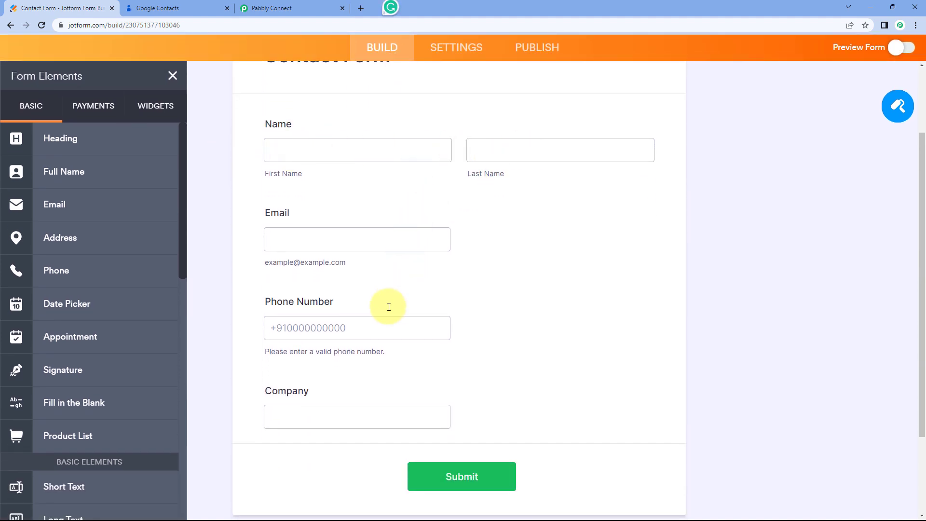
scroll(350, 404, down, 1)
scroll(357, 256, up, 2)
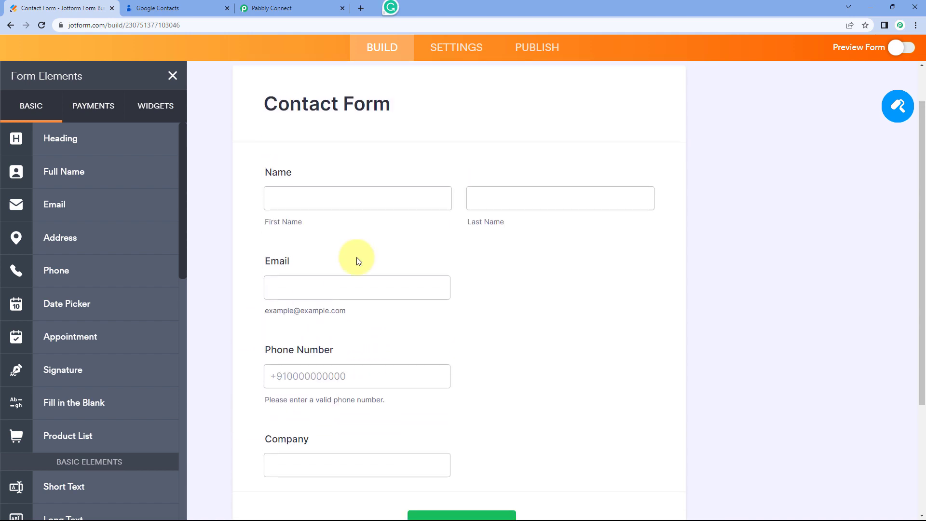
scroll(399, 158, up, 2)
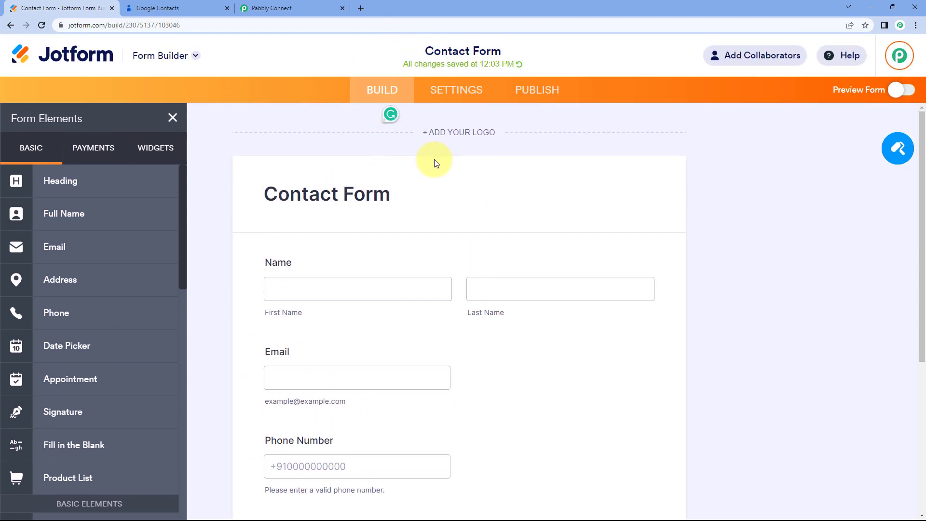
Add the WebHooks integration to the Contact Form and clear its default address.
click(452, 96)
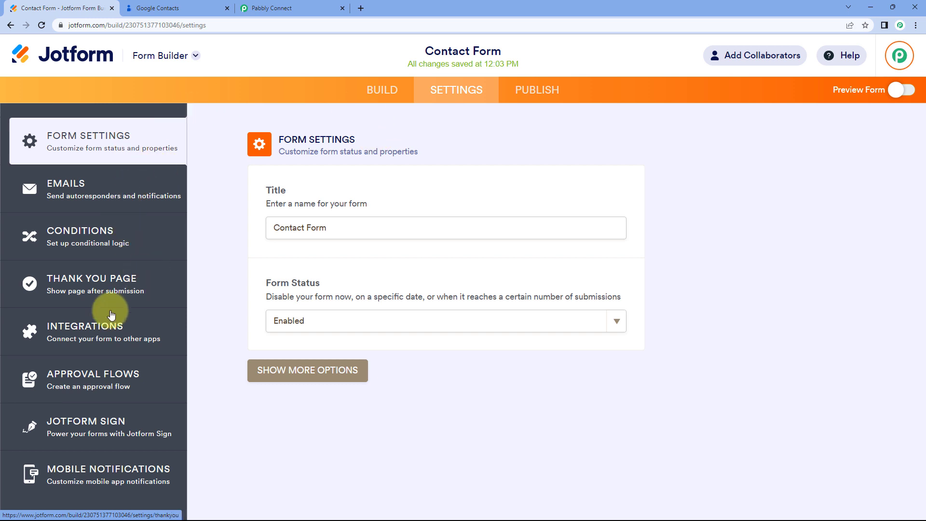
click(125, 333)
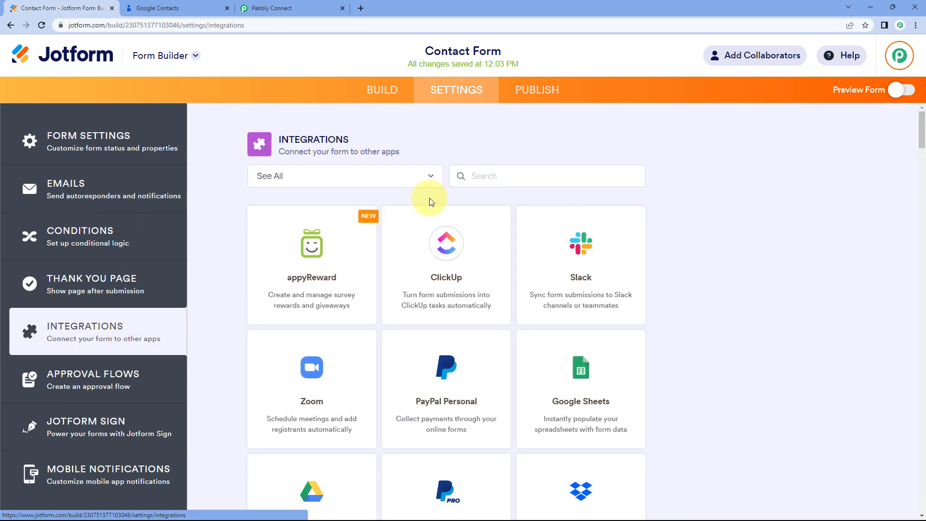
click(468, 170)
text(W)
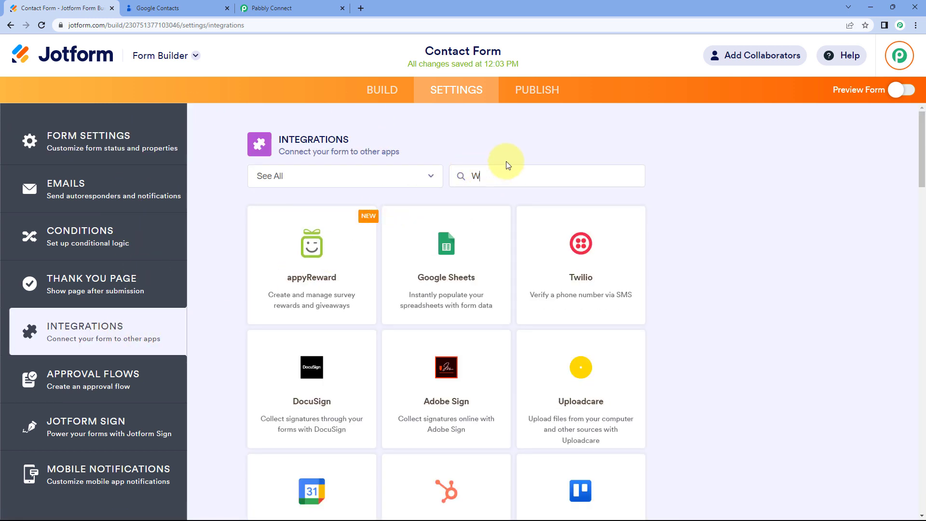
text(ebhooks)
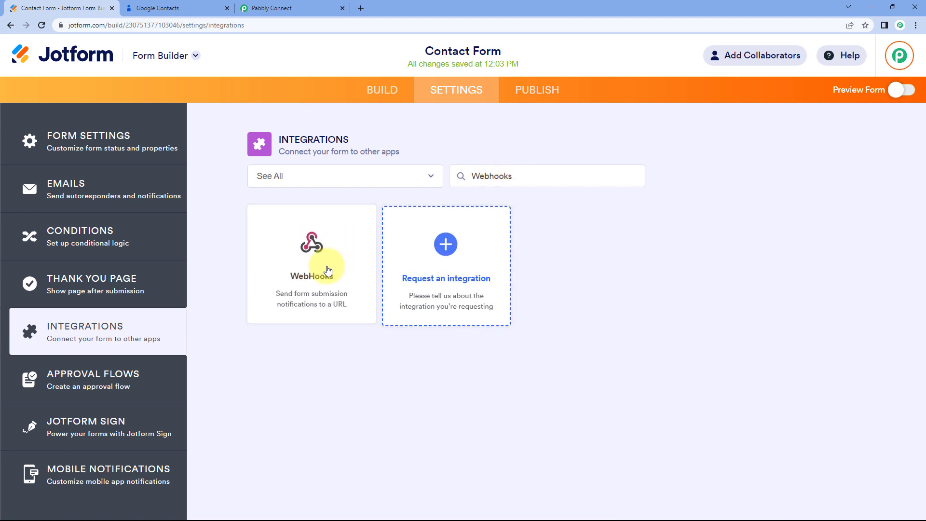
click(322, 253)
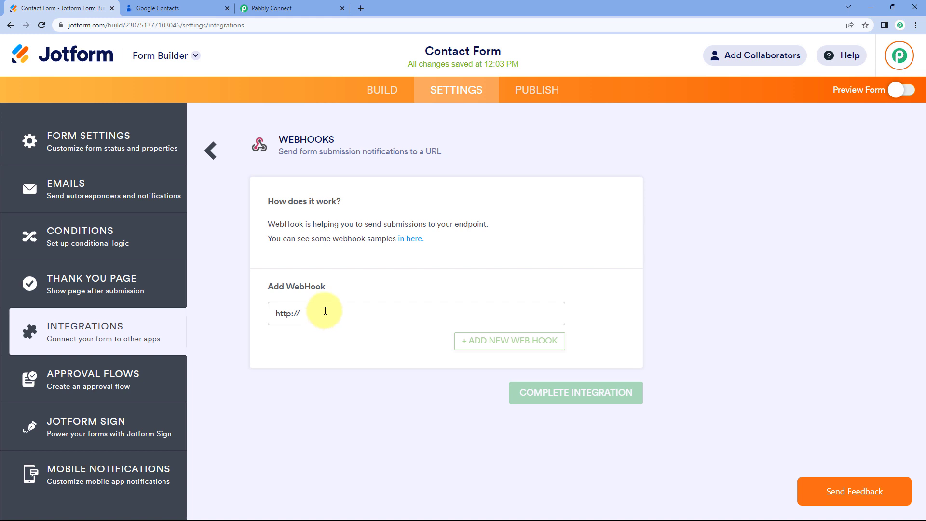
drag(325, 310, 264, 314)
key(BackSpace)
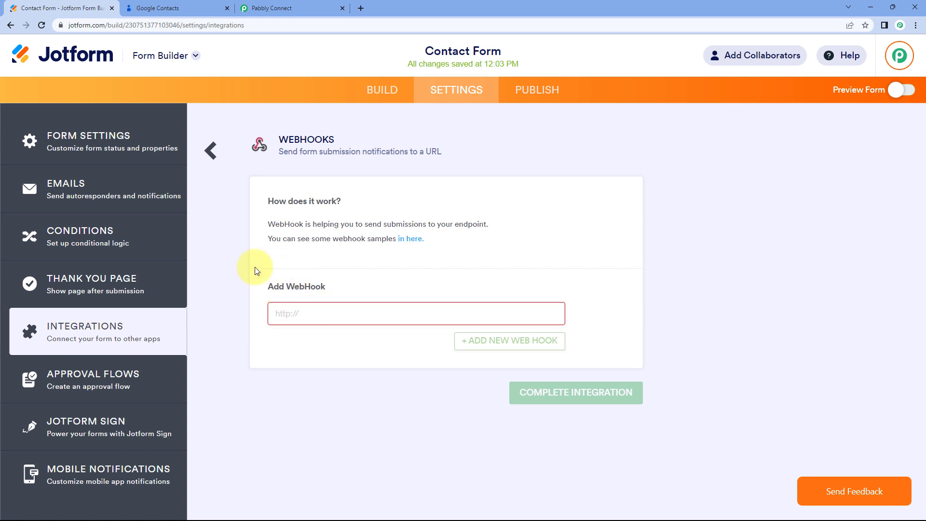
Paste the Pabbly webhook URL into the Jotform webhook and complete the integration.
click(275, 8)
click(724, 289)
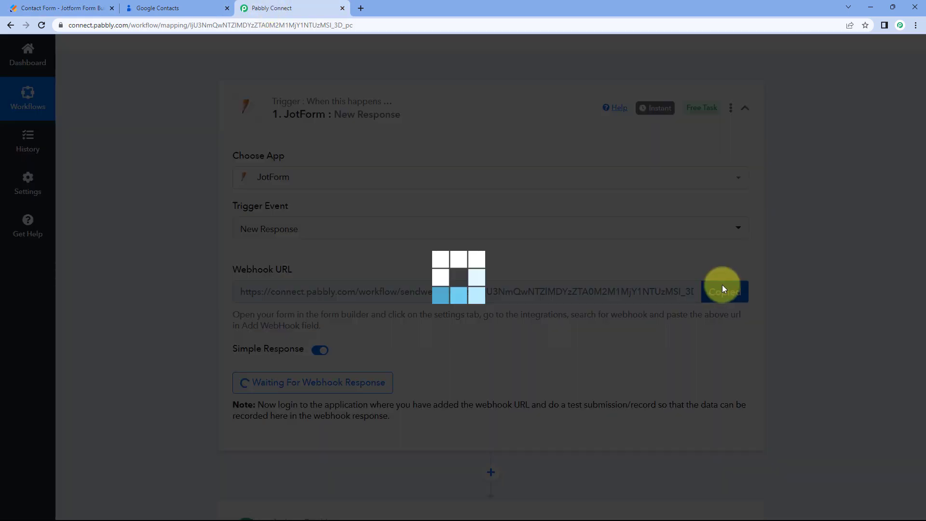
click(54, 9)
right_click(301, 317)
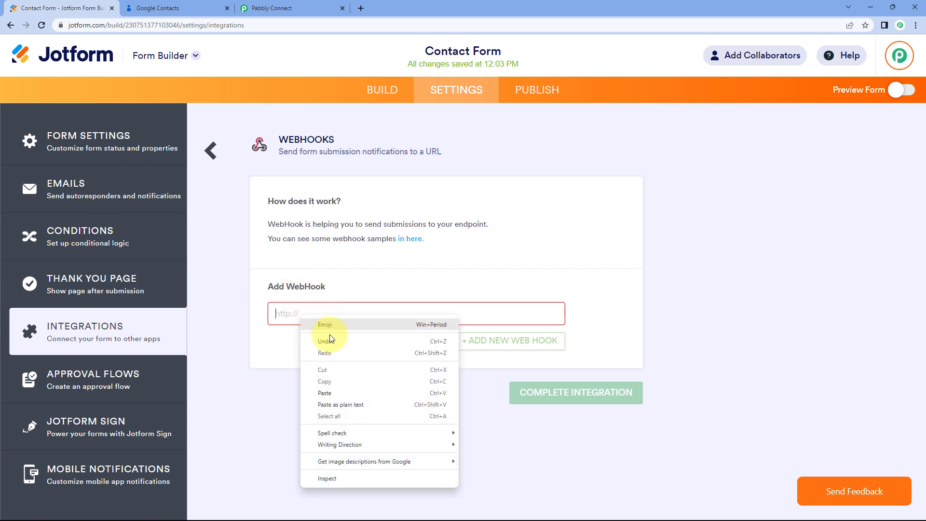
click(323, 392)
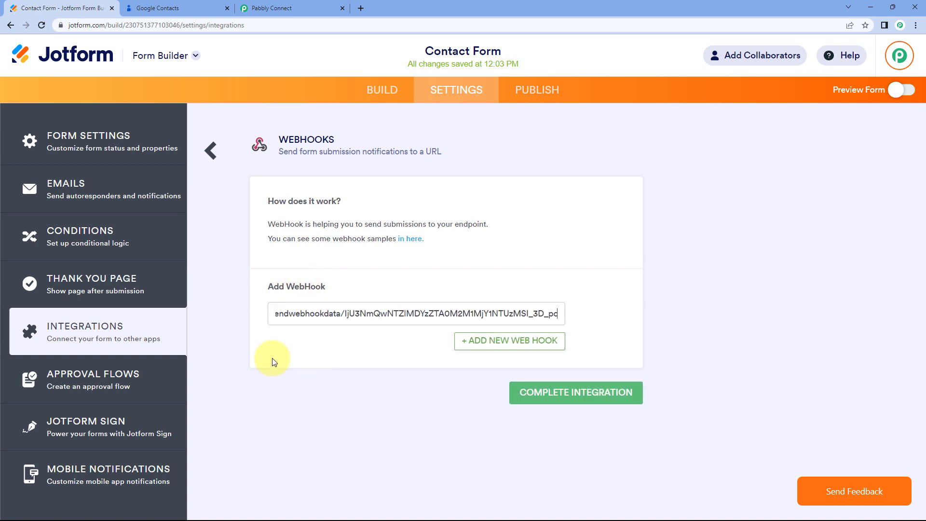
click(583, 401)
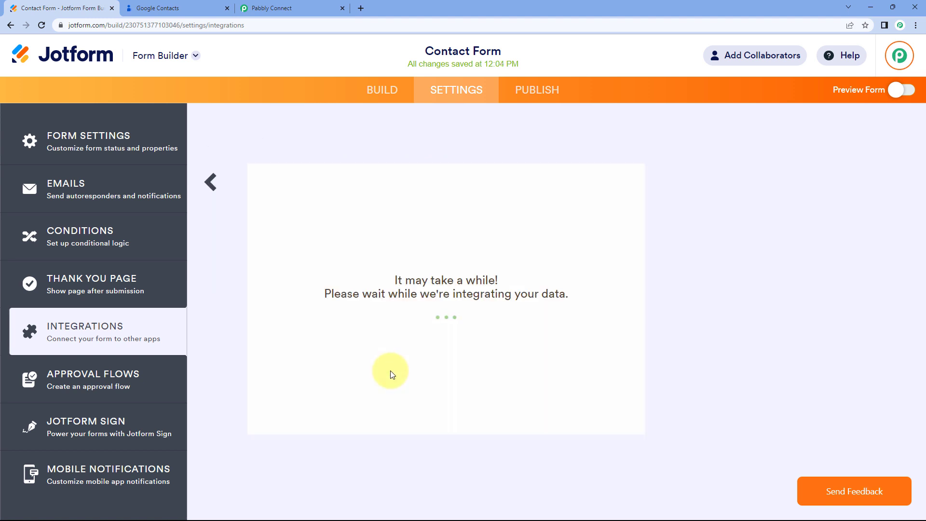
click(270, 8)
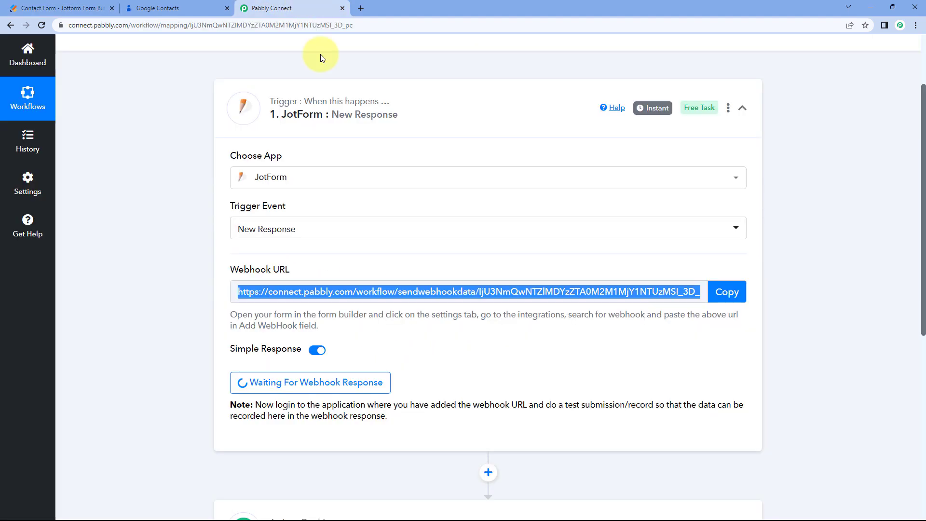
click(60, 8)
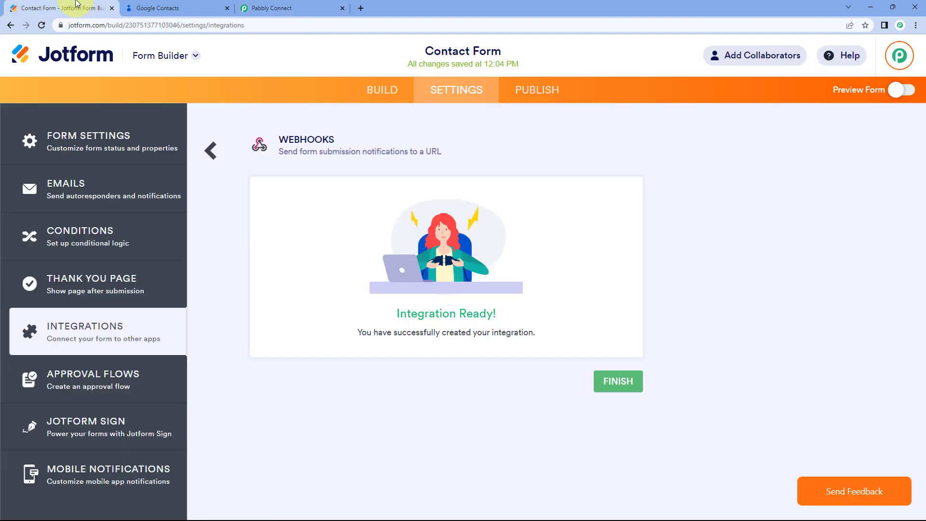
Return Jotform to the builder and scroll the Pabbly workflow down to the action step.
click(393, 92)
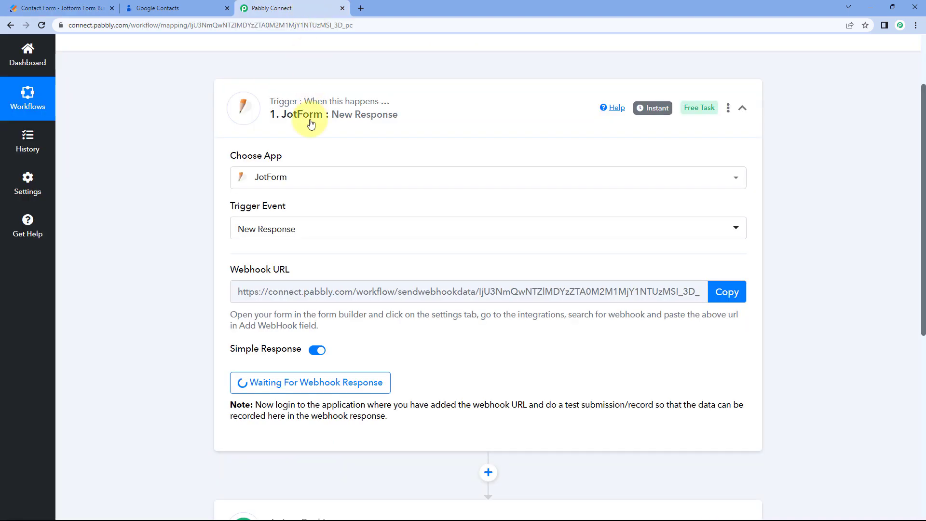
click(305, 2)
scroll(178, 146, down, 2)
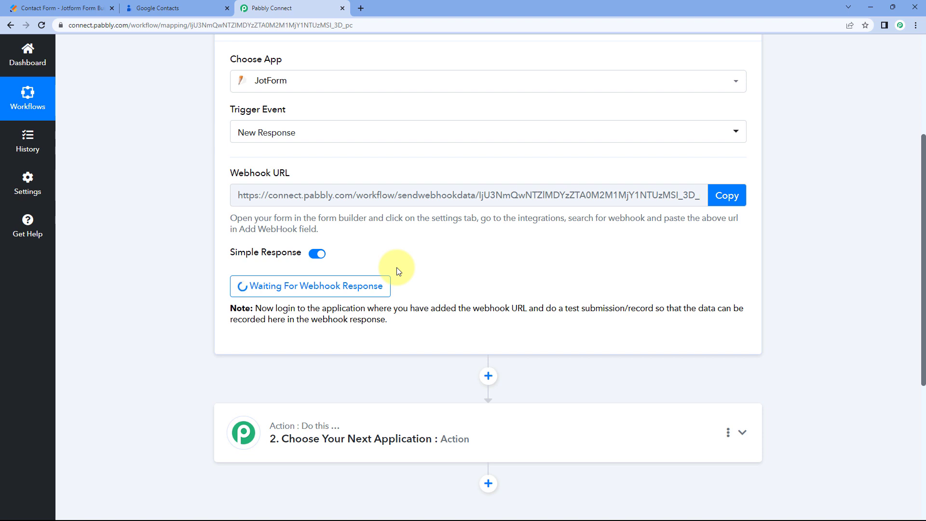
click(43, 9)
Copy the Contact Form's public link from Publish and open the live form in a new tab.
click(541, 90)
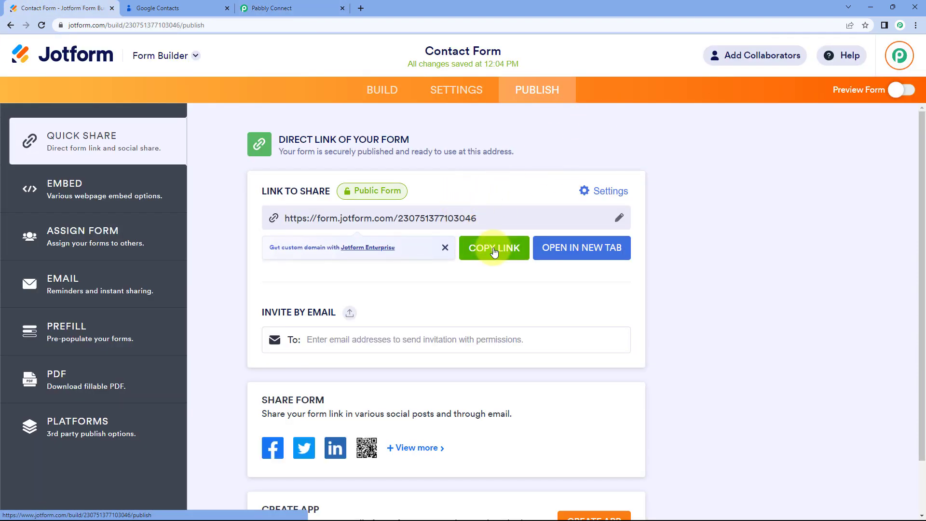
click(494, 247)
click(361, 8)
key(ctrl+v)
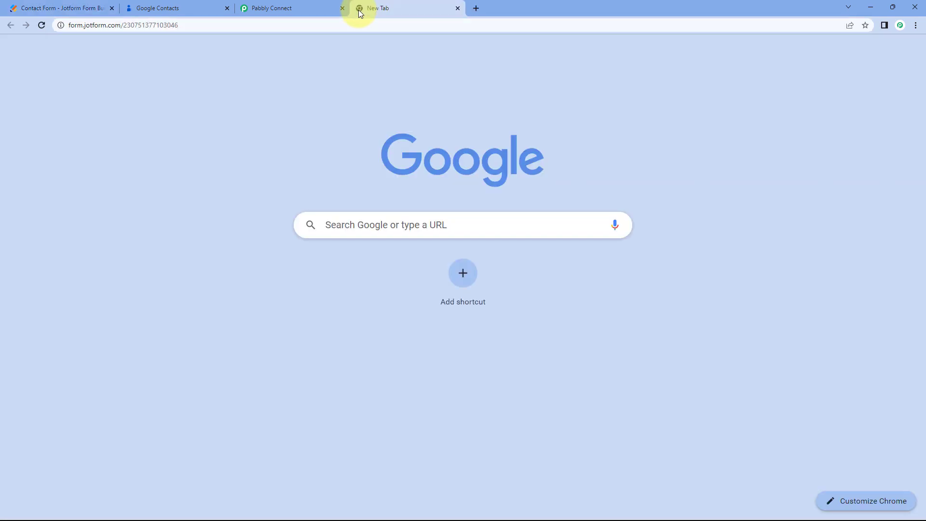
key(Return)
scroll(206, 166, down, 1)
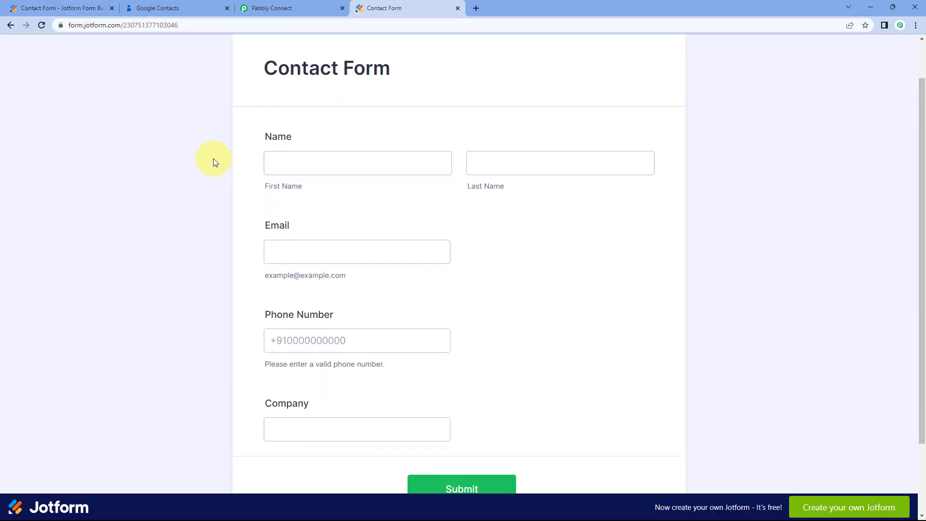
Fill in a sample first and last name, email, phone and company Pabbly, then submit.
click(304, 157)
key(Tab)
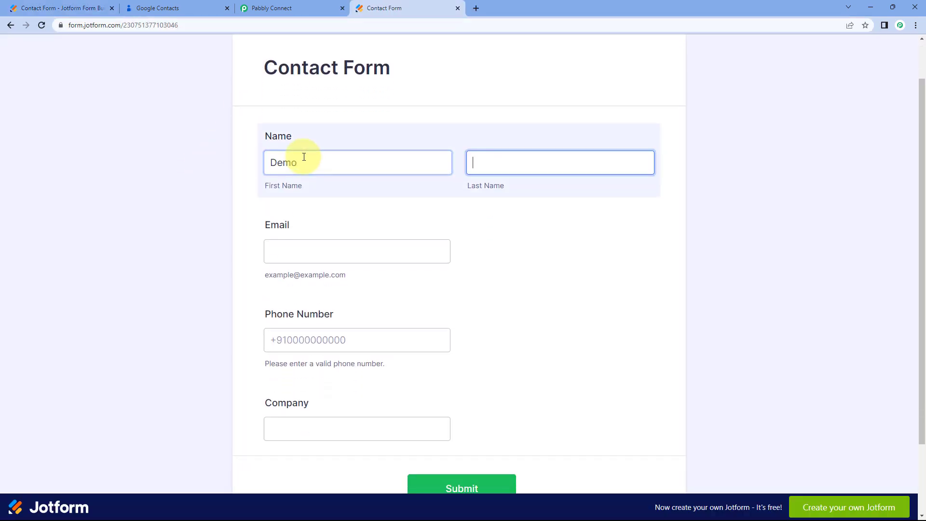
key(Tab)
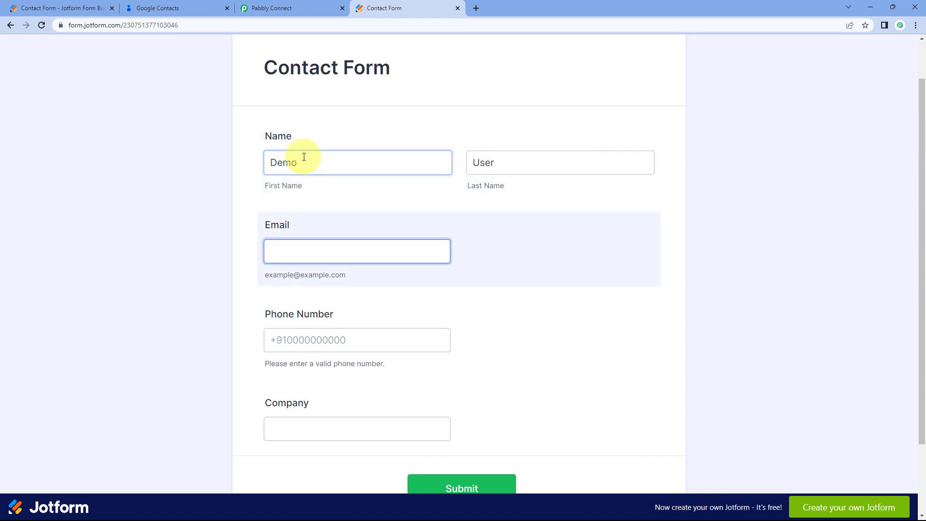
key(Tab)
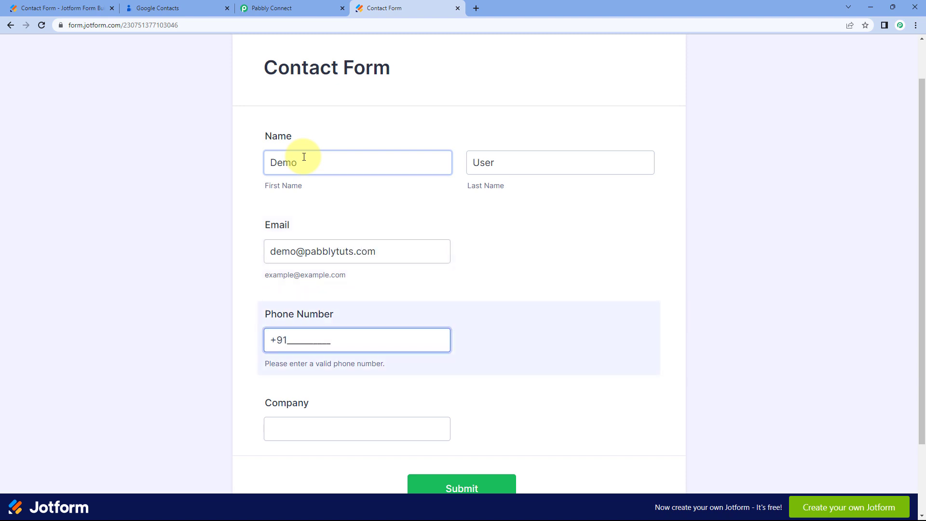
text(1234567890)
scroll(244, 215, down, 2)
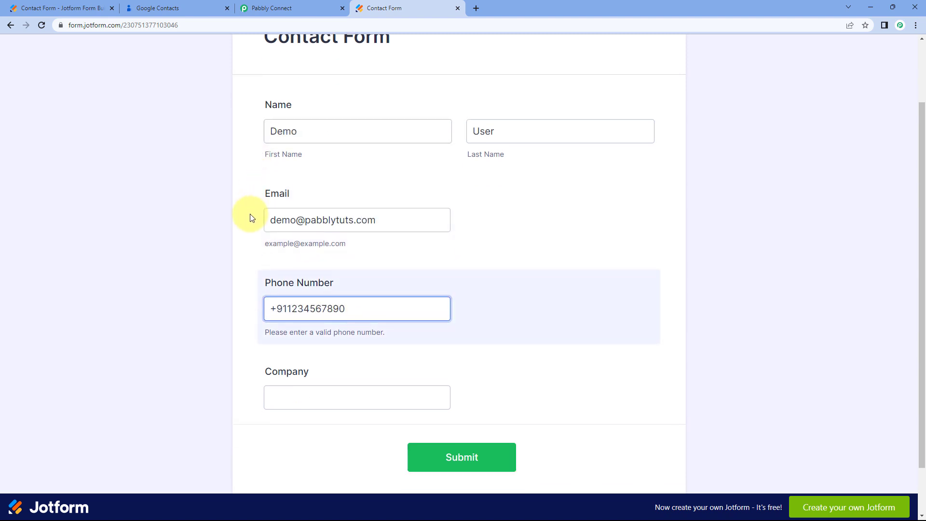
click(306, 330)
text(Pabbly)
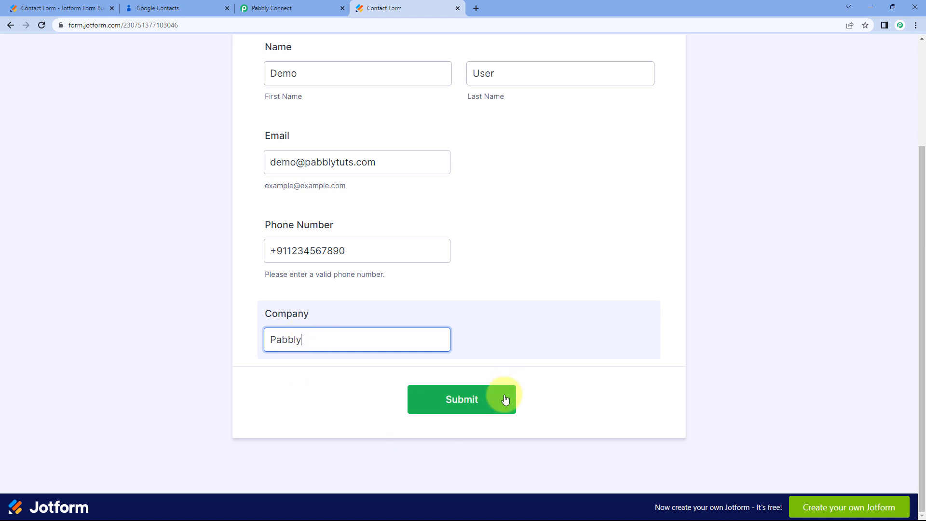
click(504, 399)
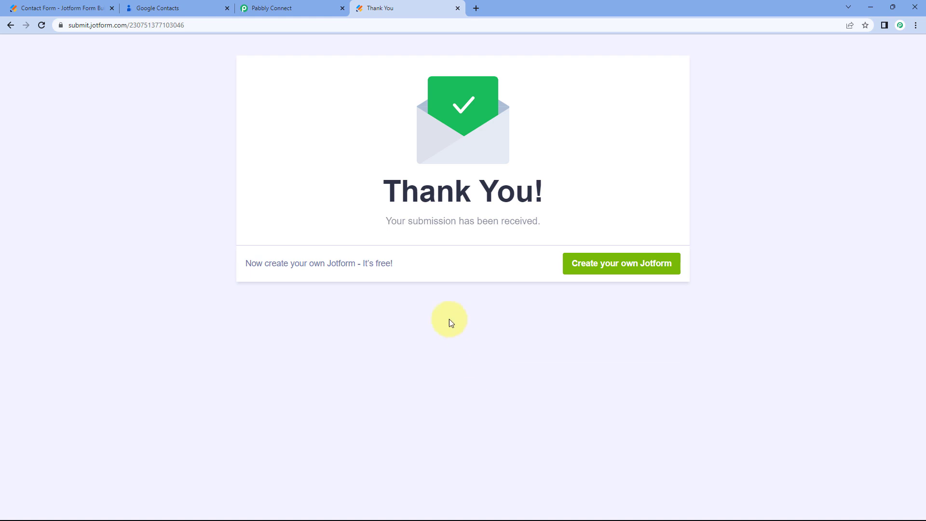
Review the captured first name, last name, email, company and phone values in the trigger response.
click(310, 2)
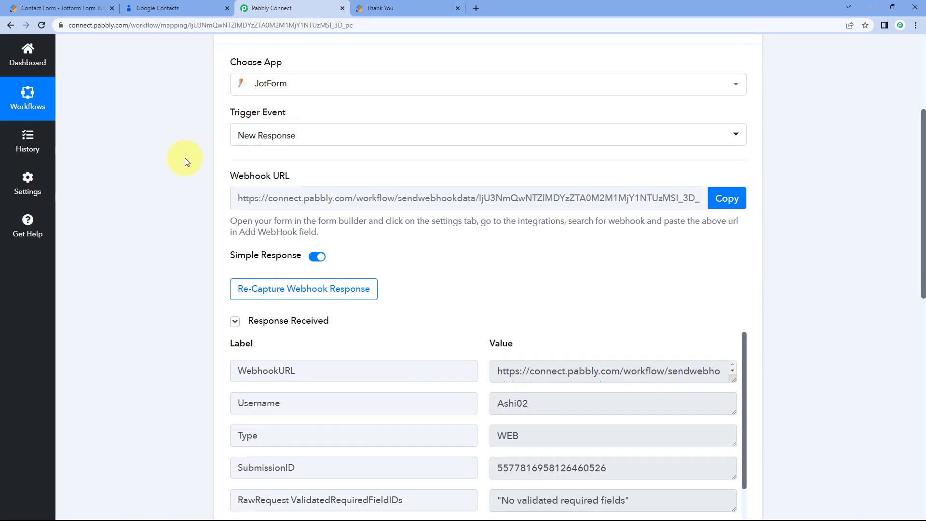
scroll(185, 158, up, 1)
scroll(185, 158, down, 4)
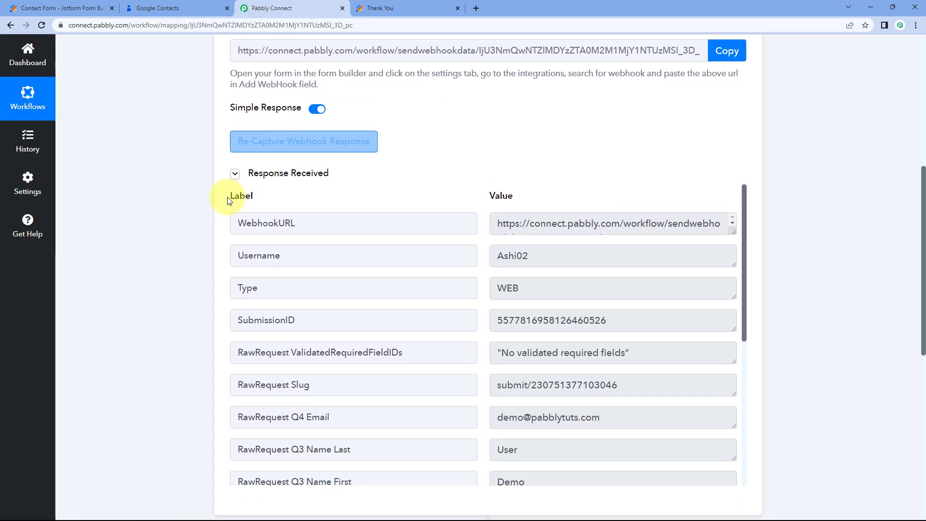
scroll(441, 167, down, 1)
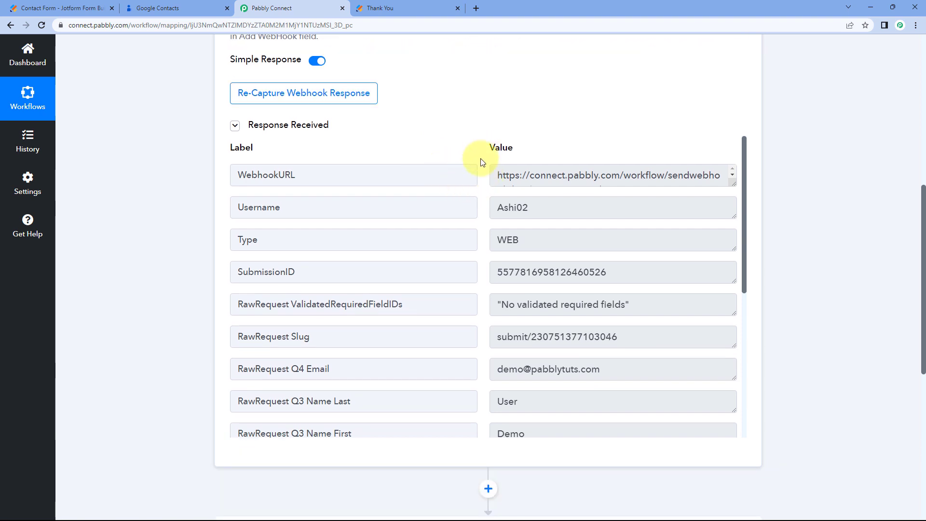
scroll(477, 186, down, 3)
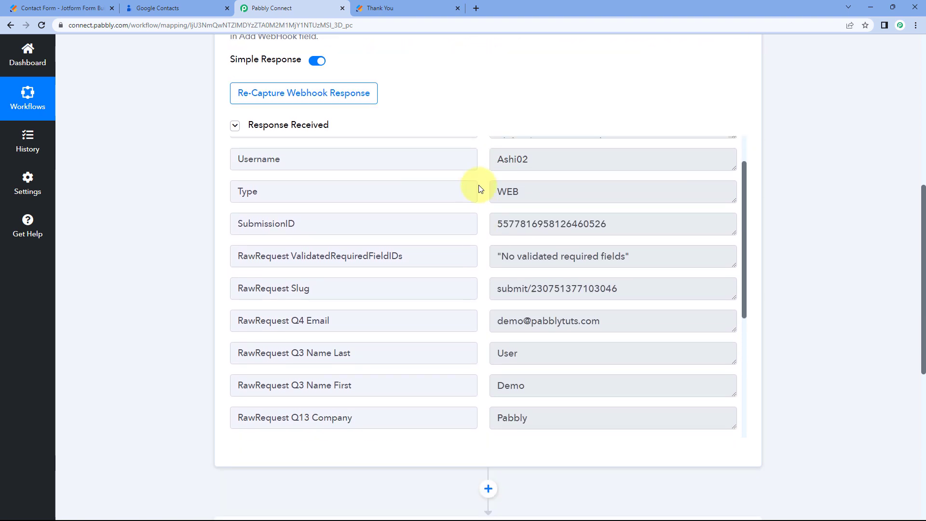
click(533, 290)
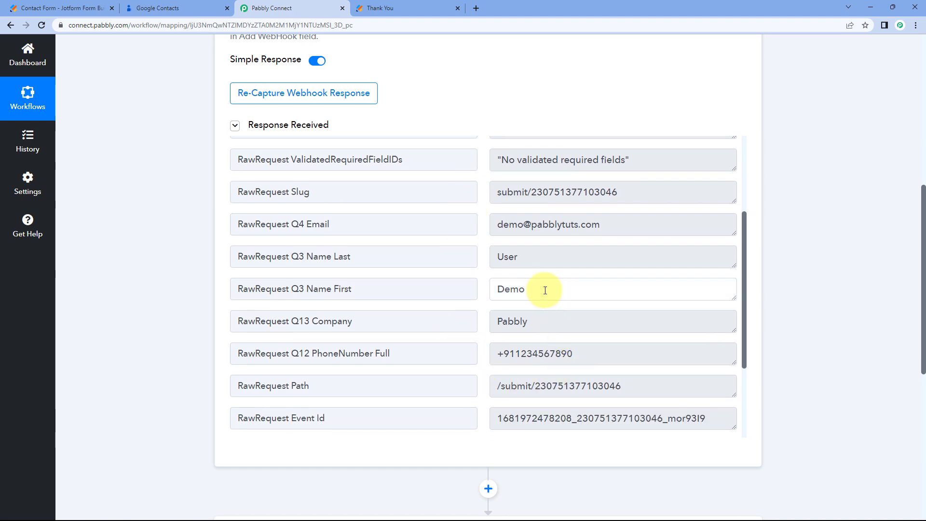
click(533, 258)
click(634, 228)
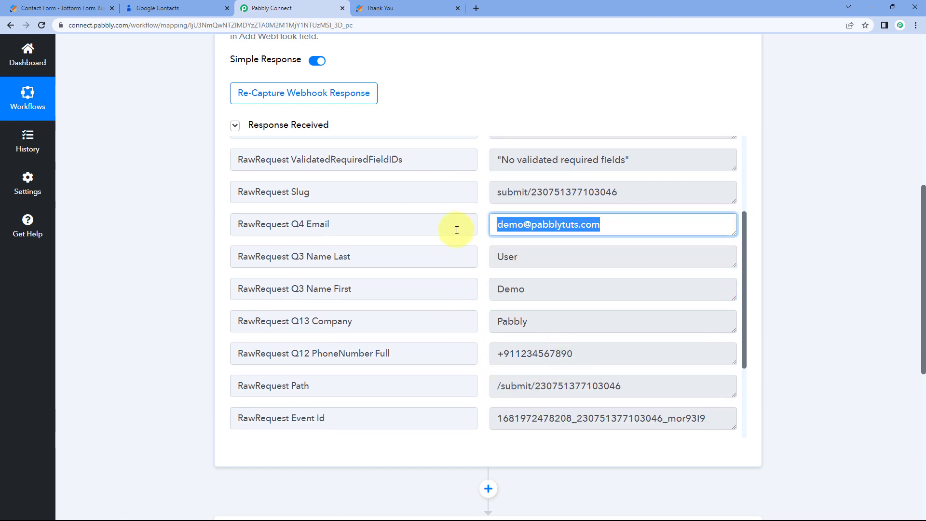
click(538, 322)
click(590, 353)
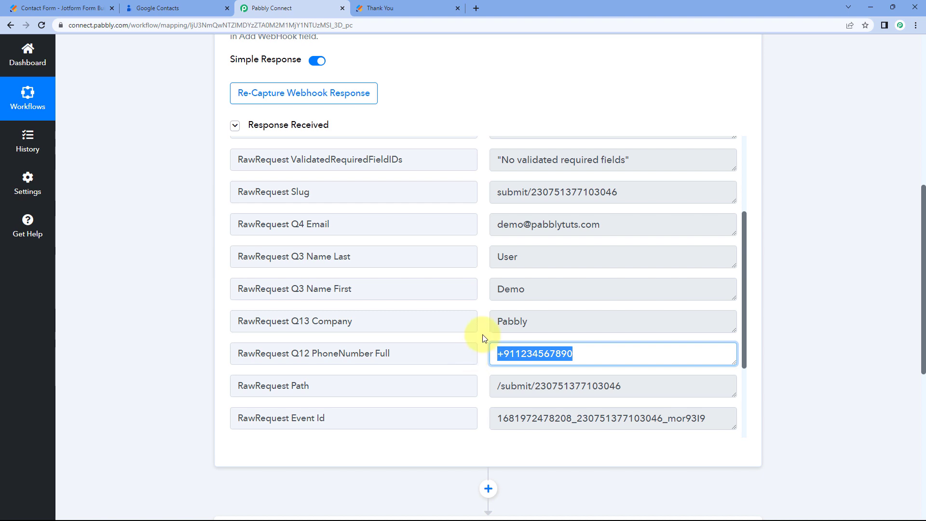
click(485, 337)
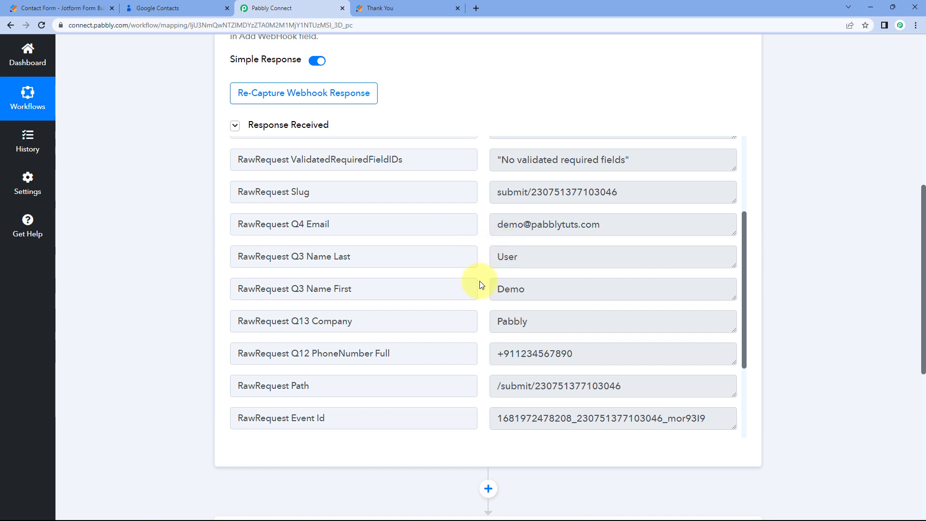
scroll(192, 288, down, 6)
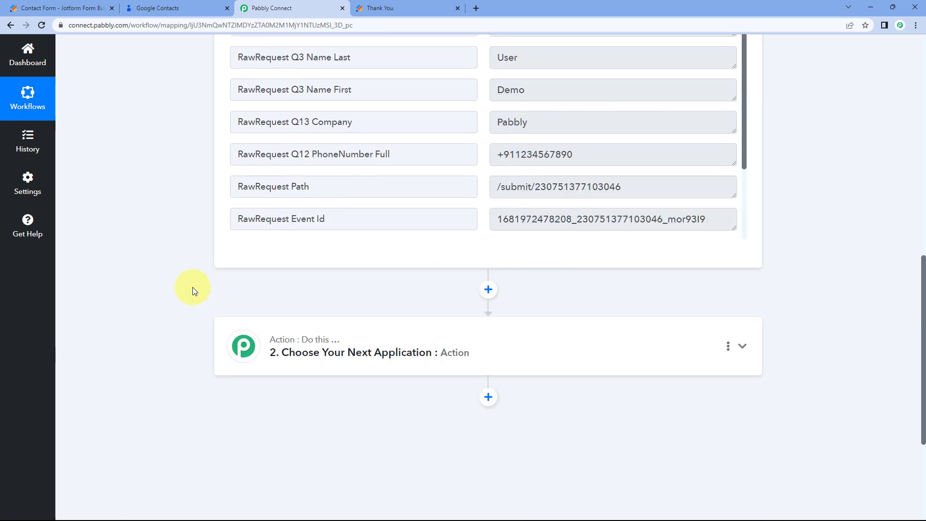
Set the action app to Google Contacts with the Create Contact event and start its connection.
click(424, 253)
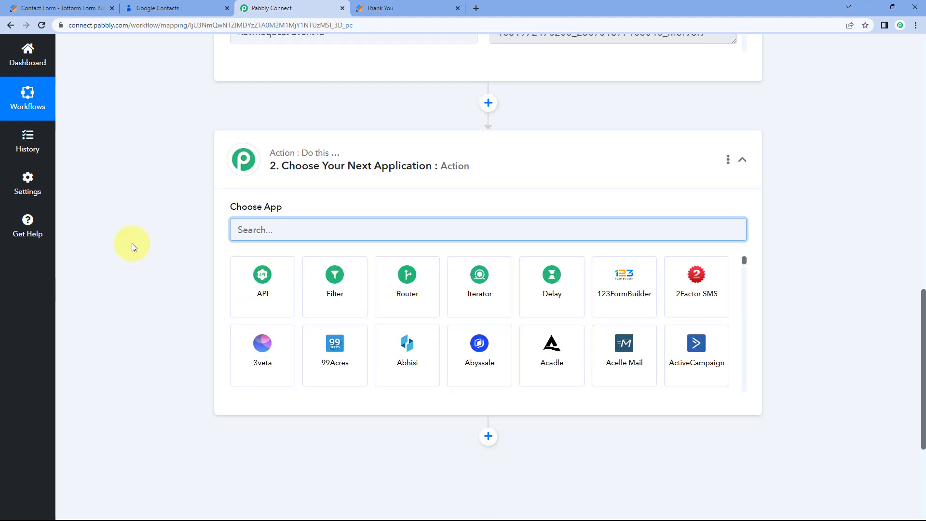
text(Google C)
key(BackSpace)
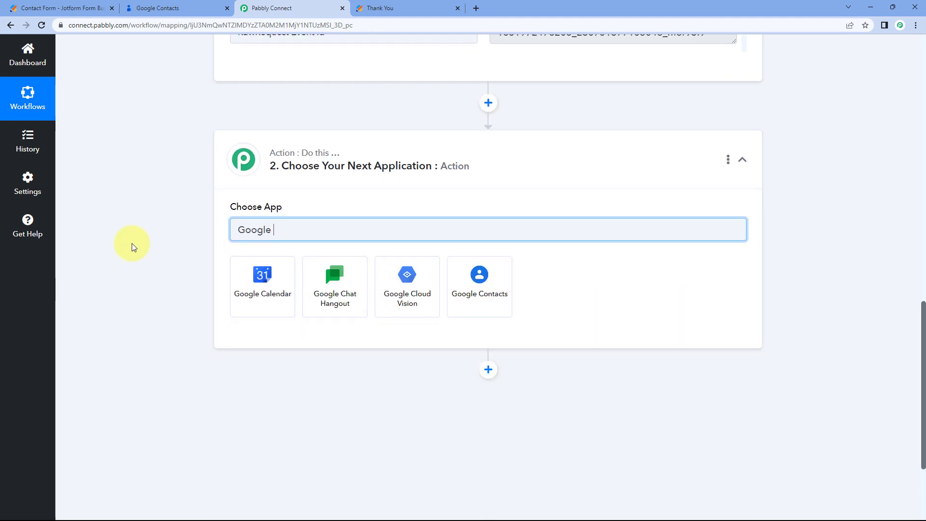
text(Contacts)
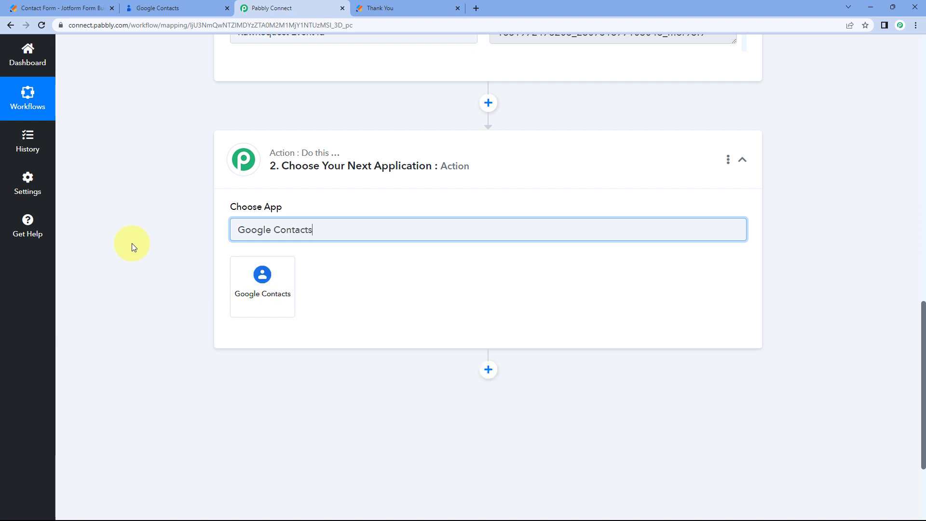
click(257, 282)
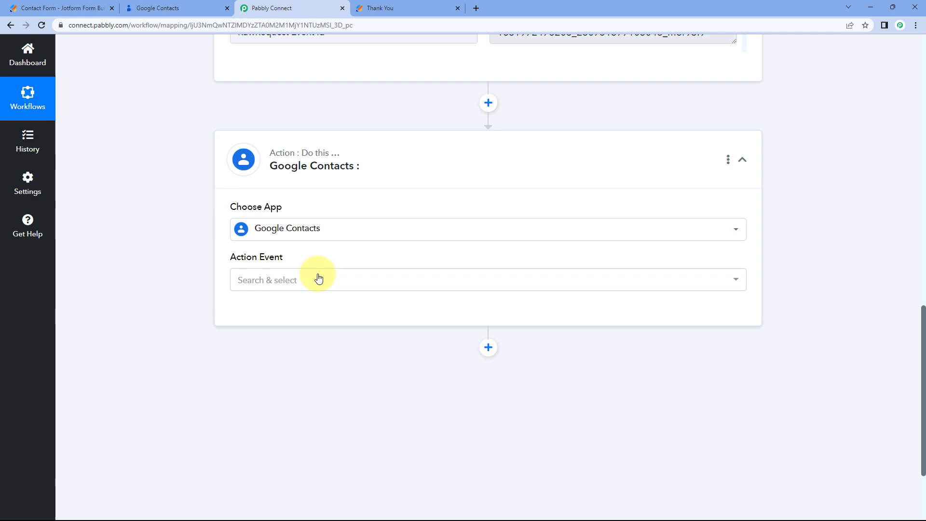
click(318, 279)
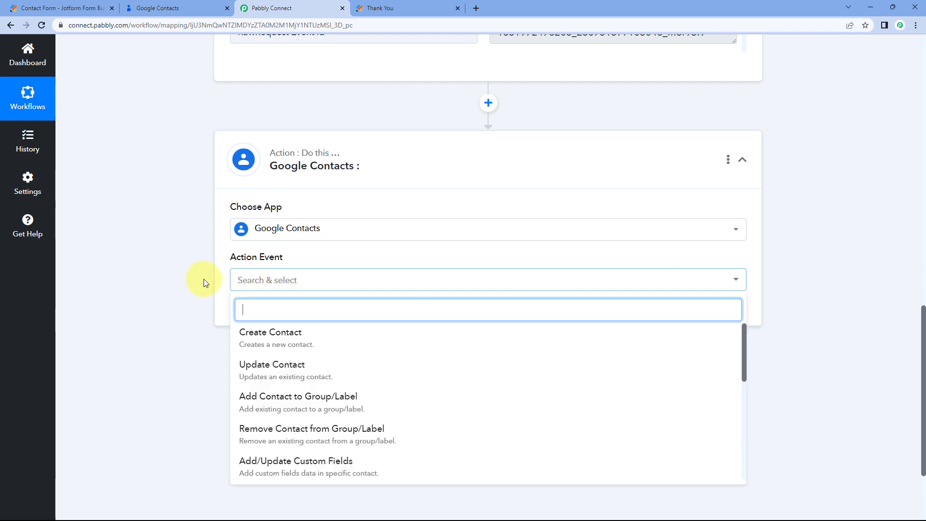
scroll(202, 280, down, 2)
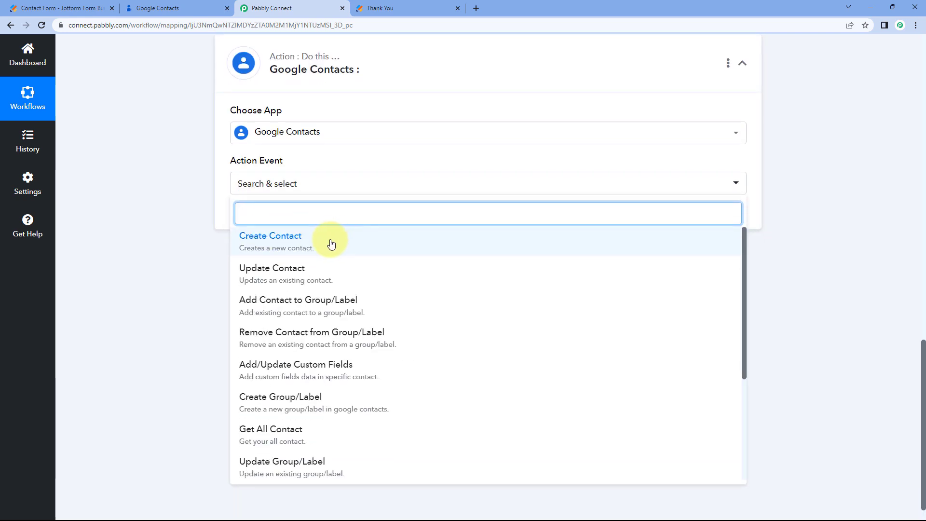
click(331, 245)
click(258, 216)
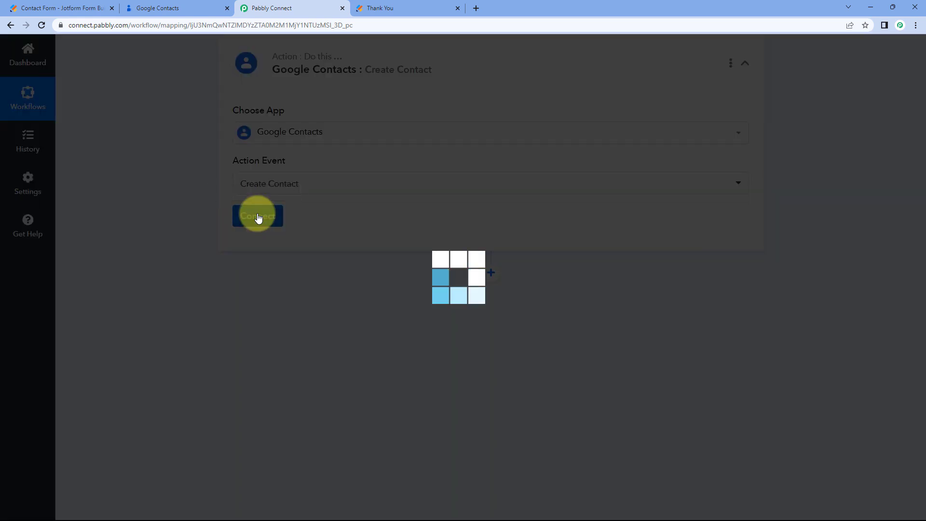
Add a new Google Contacts connection by signing in with a Google account and granting access.
click(429, 154)
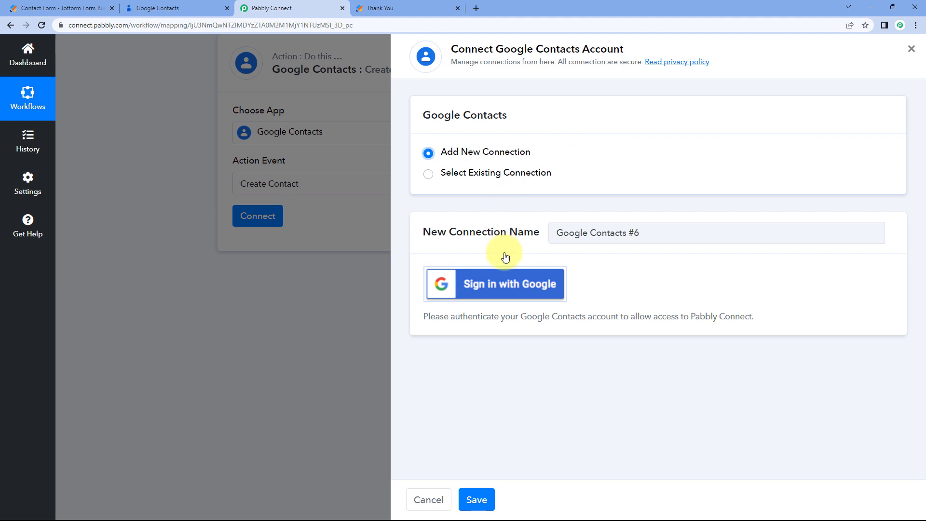
click(500, 288)
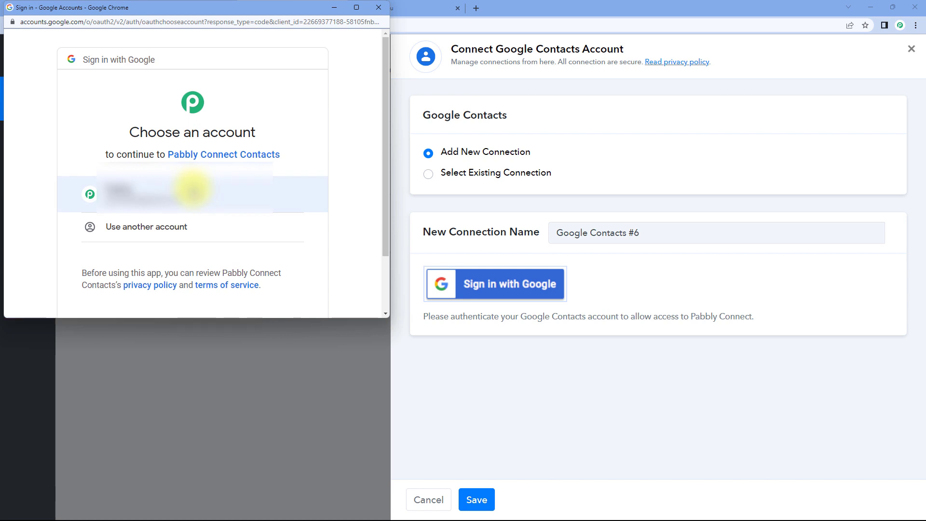
click(192, 190)
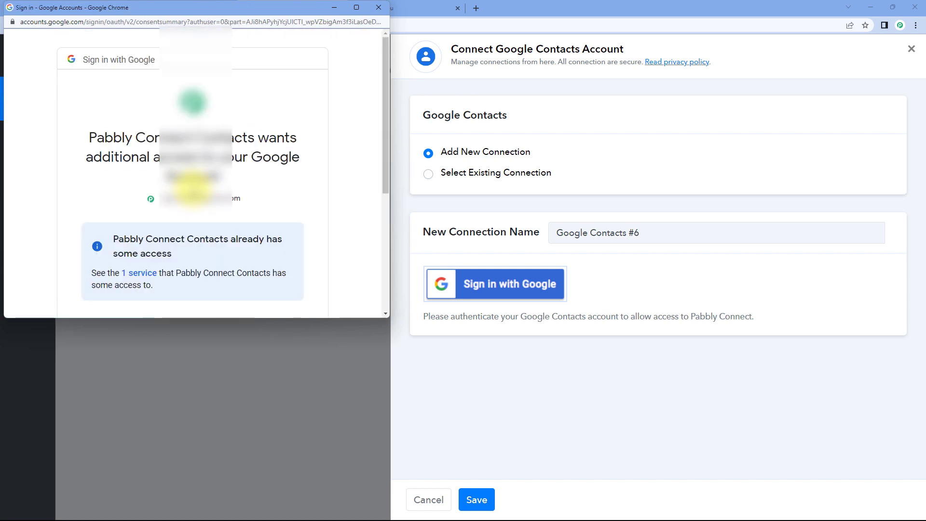
scroll(193, 191, down, 5)
click(283, 236)
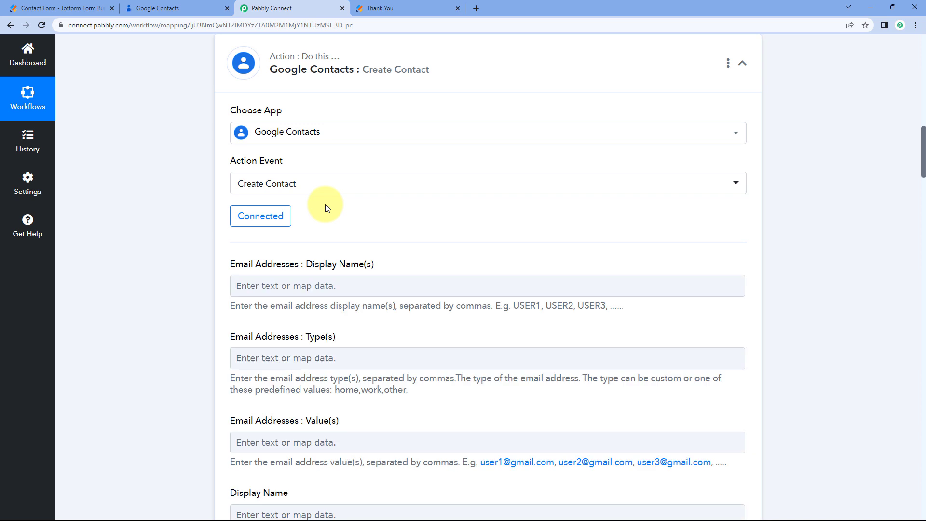
scroll(241, 200, down, 2)
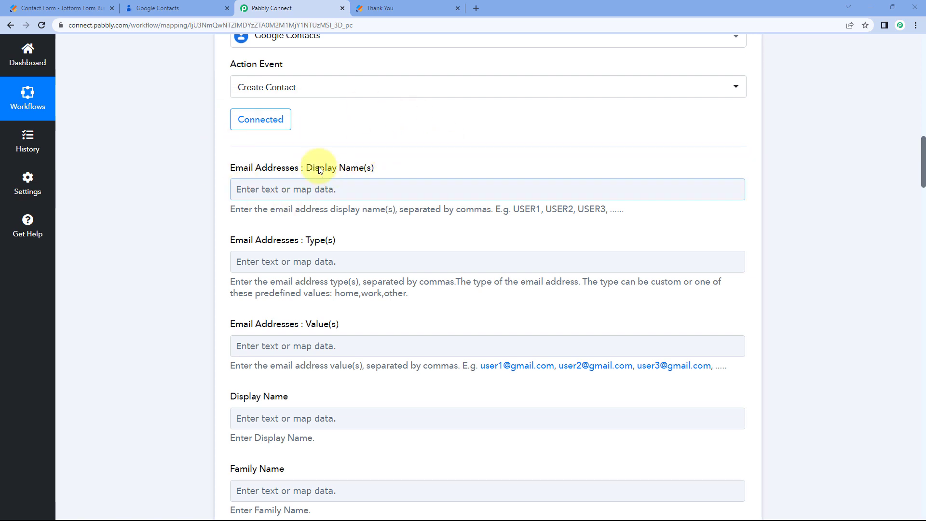
click(265, 189)
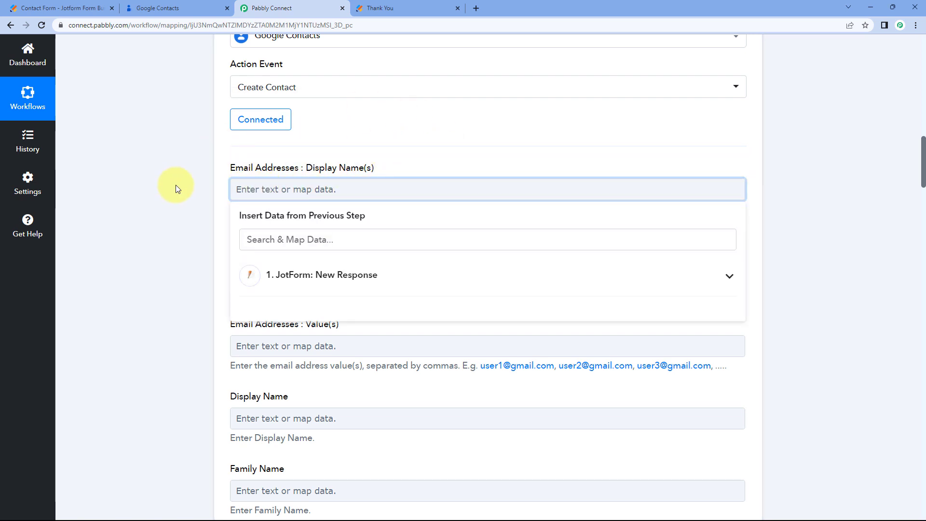
click(178, 186)
scroll(201, 184, up, 10)
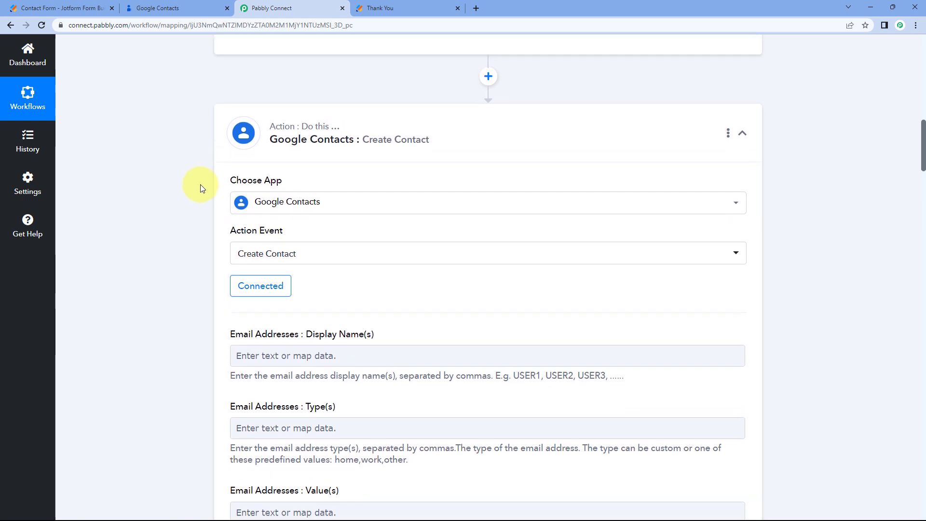
drag(551, 244, 465, 239)
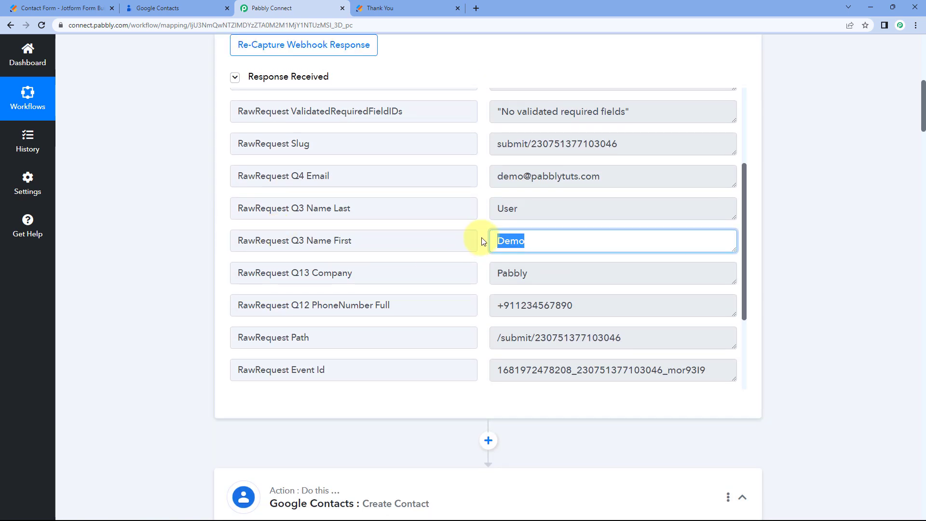
click(215, 248)
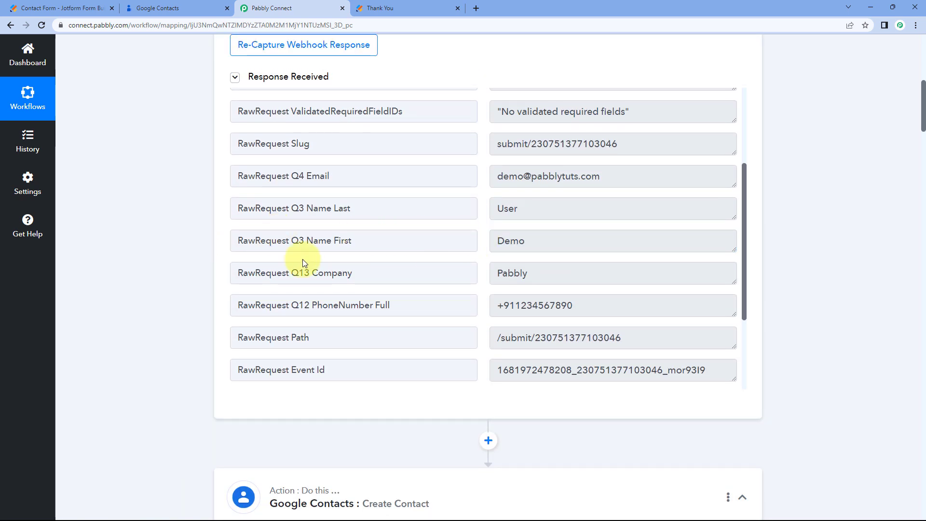
click(538, 241)
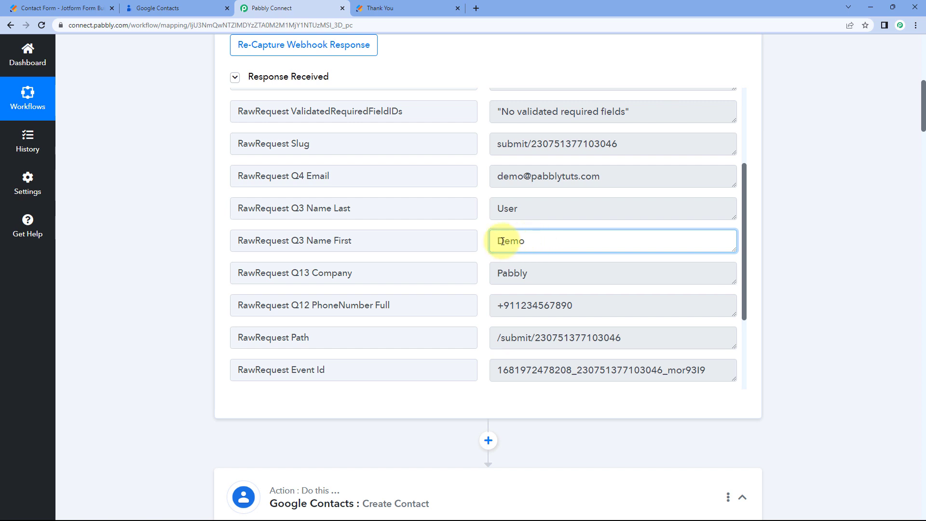
drag(533, 241, 475, 241)
click(483, 243)
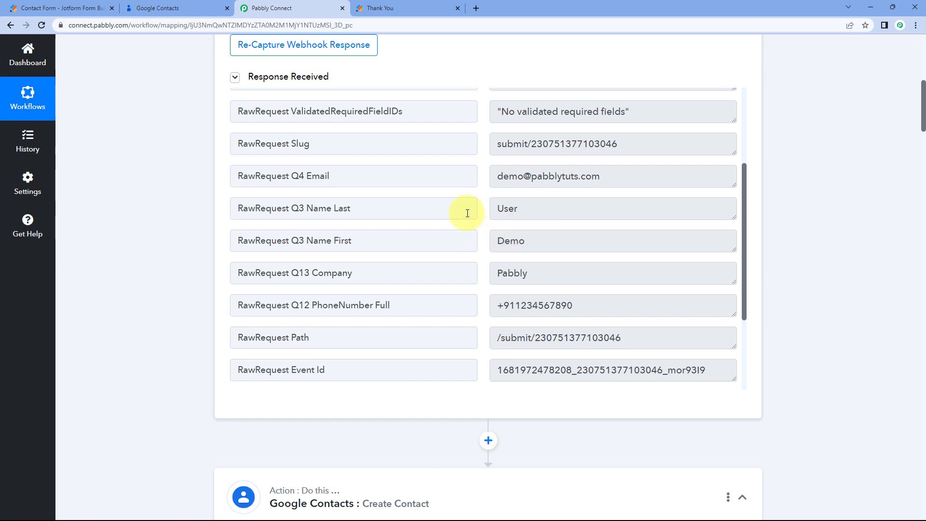
drag(533, 241, 450, 250)
click(189, 273)
scroll(190, 273, down, 2)
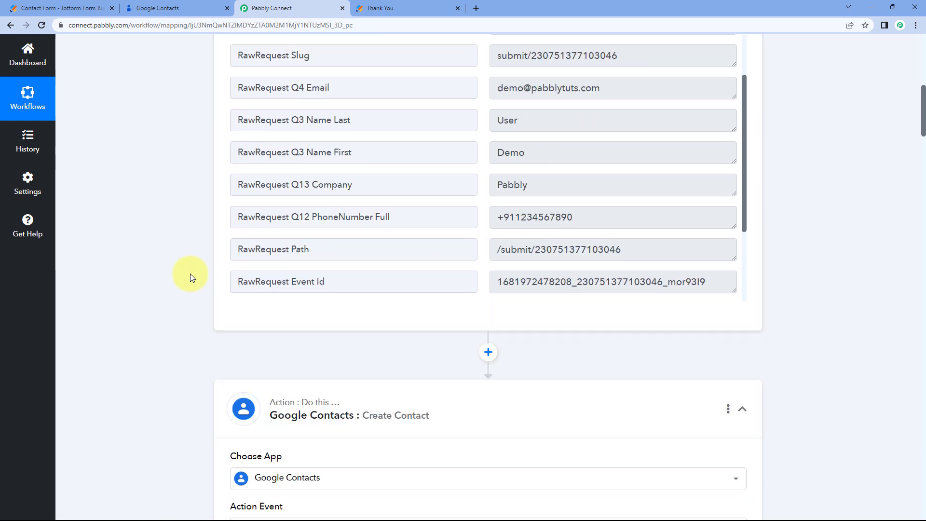
scroll(190, 273, down, 9)
click(261, 190)
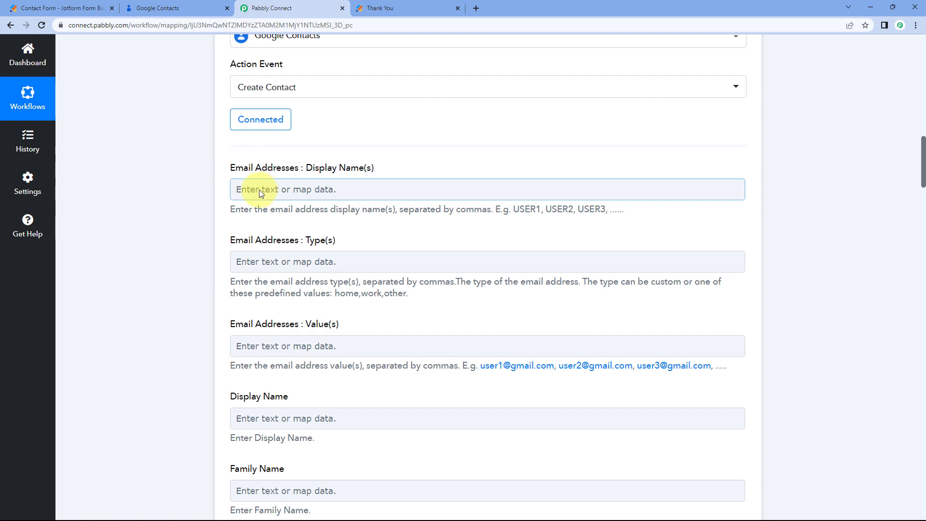
Map the email display name to the JotForm RawRequest Q3 Name First answer.
click(259, 189)
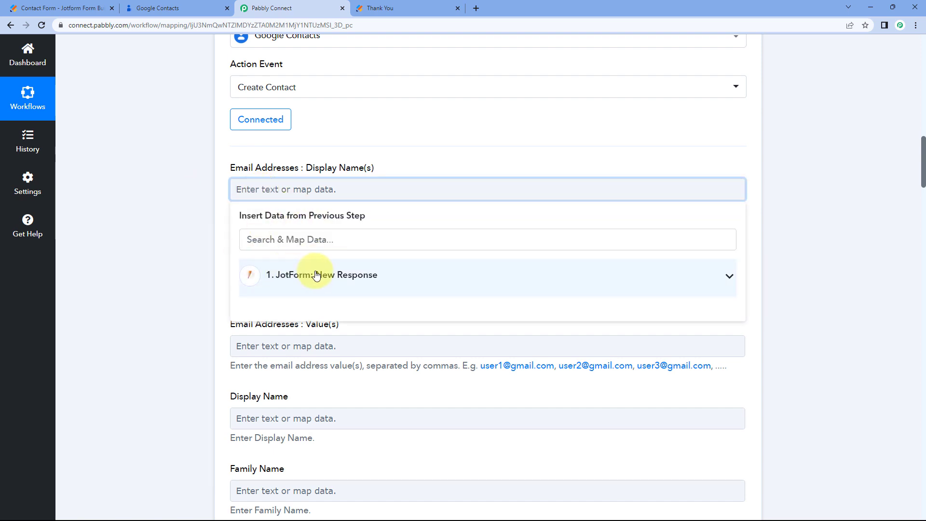
click(318, 276)
scroll(201, 294, down, 1)
scroll(345, 287, down, 3)
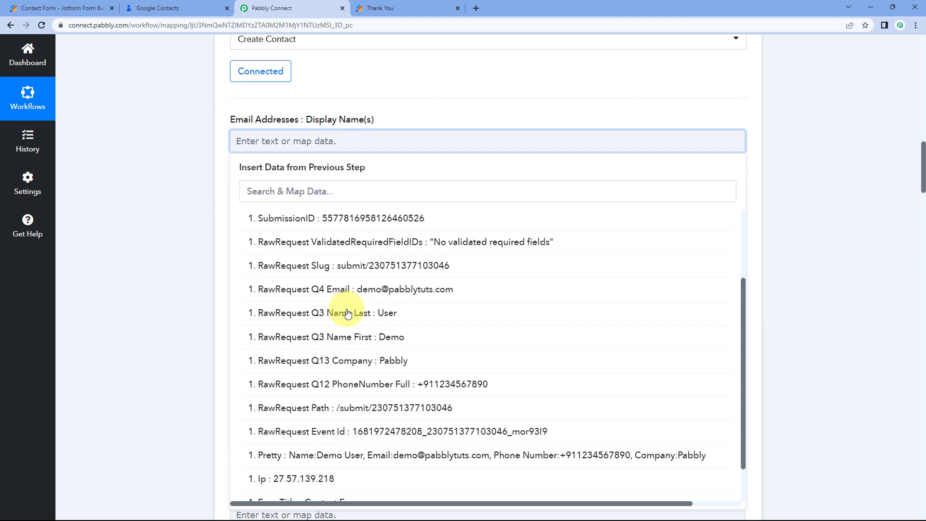
click(364, 306)
click(192, 258)
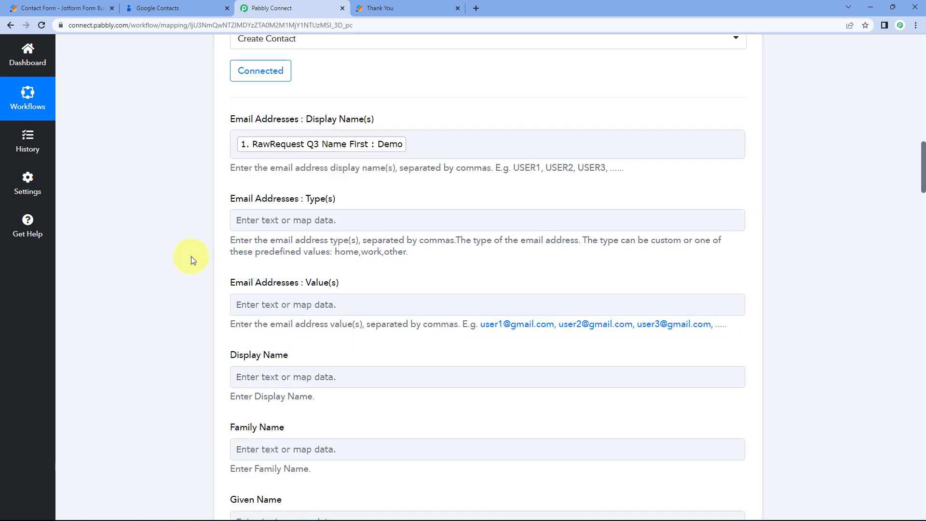
scroll(177, 192, down, 2)
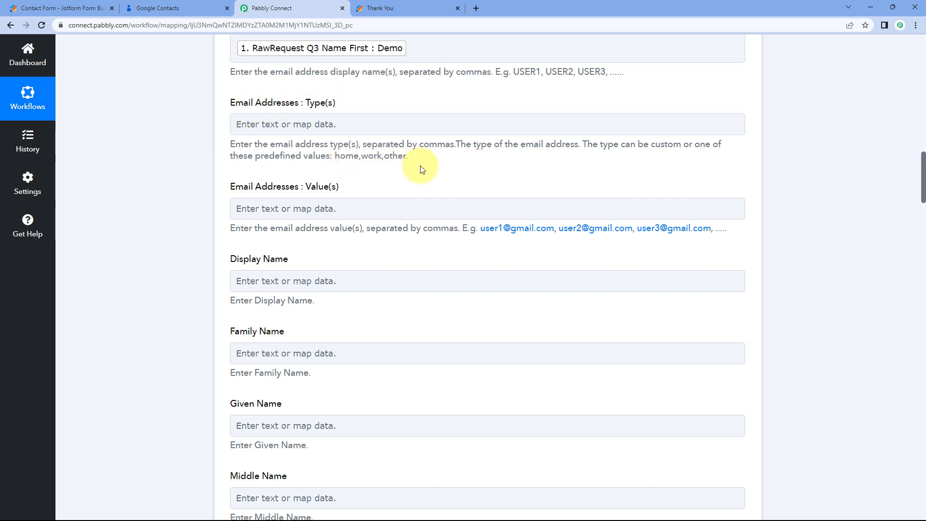
Set the email Type(s) field to home and confirm the display name mapping.
click(307, 127)
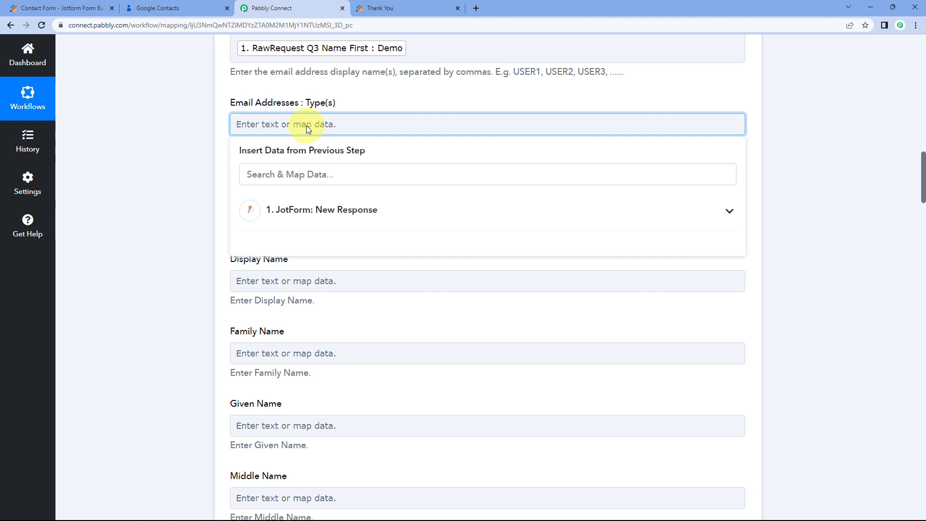
text(home)
click(169, 139)
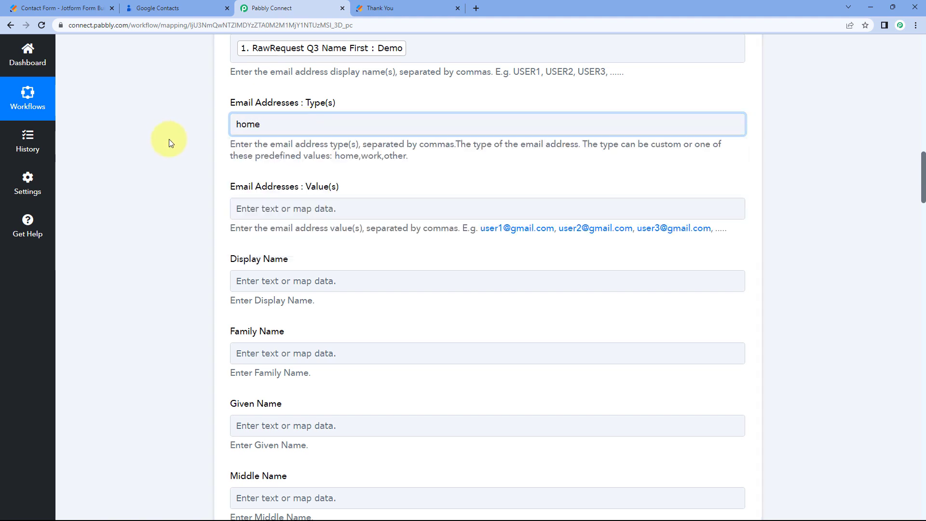
scroll(351, 196, up, 2)
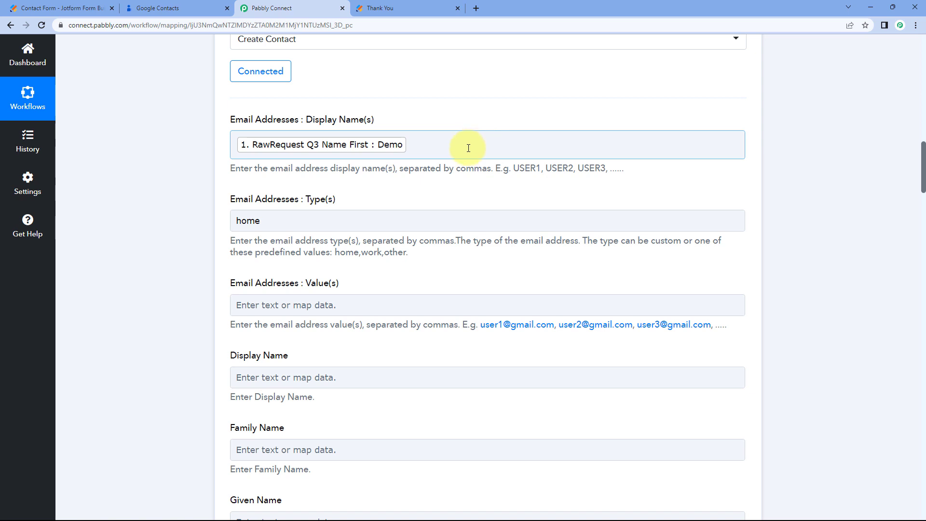
click(425, 140)
click(448, 118)
click(447, 120)
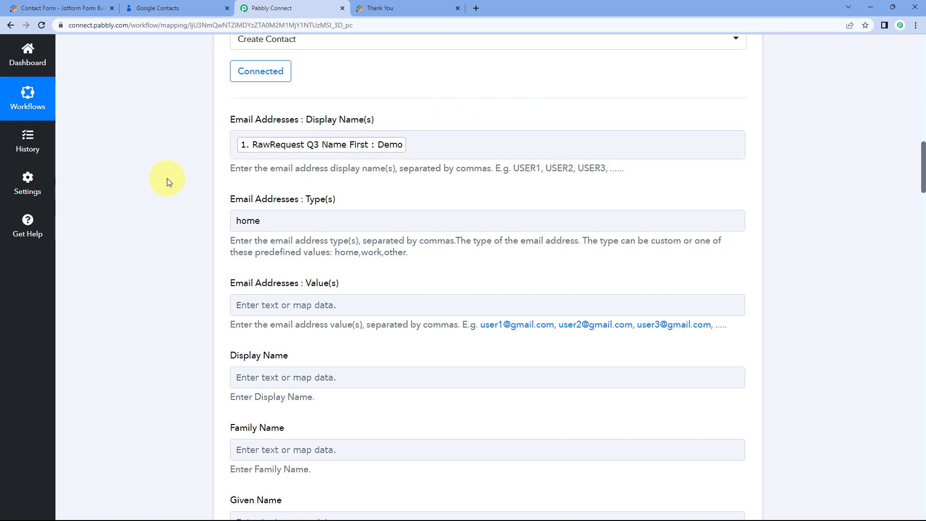
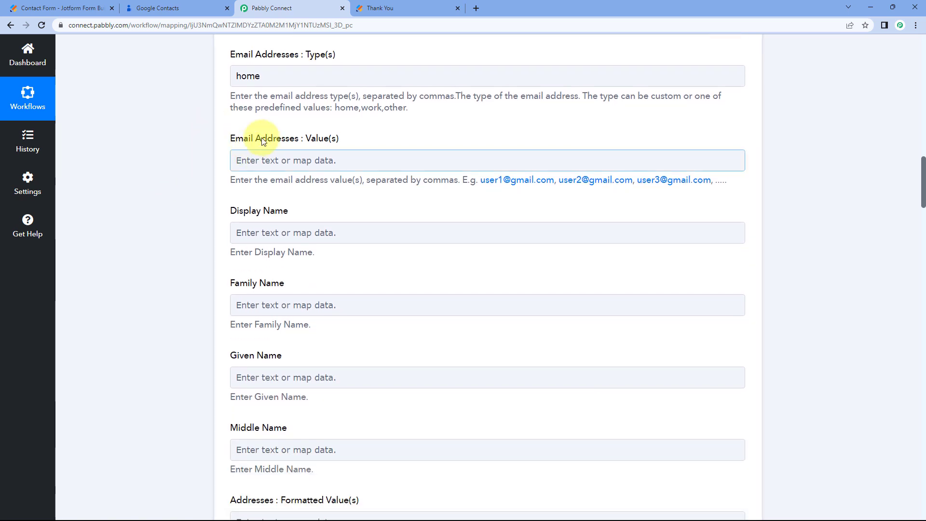
Map the JotForm Q4 Email answer into the contact's email address value.
click(294, 160)
click(285, 161)
scroll(381, 181, down, 1)
click(369, 195)
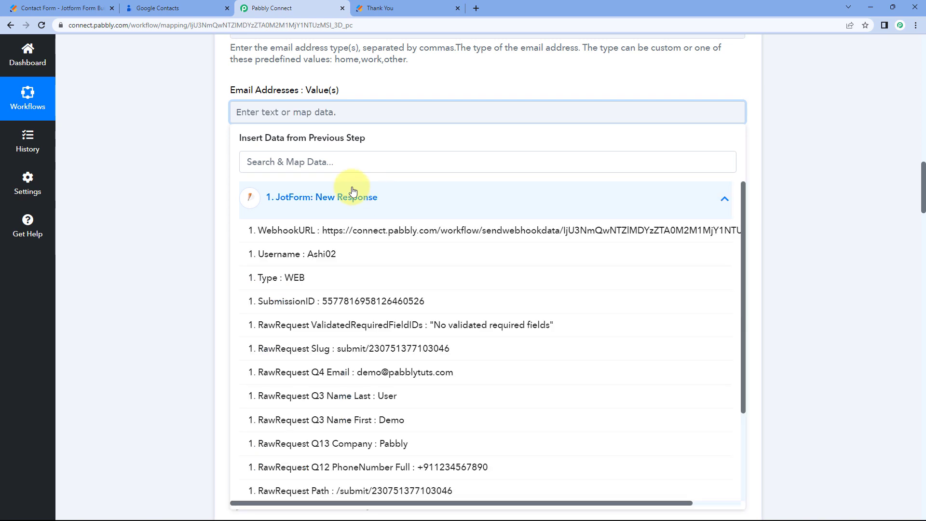
click(337, 374)
click(186, 224)
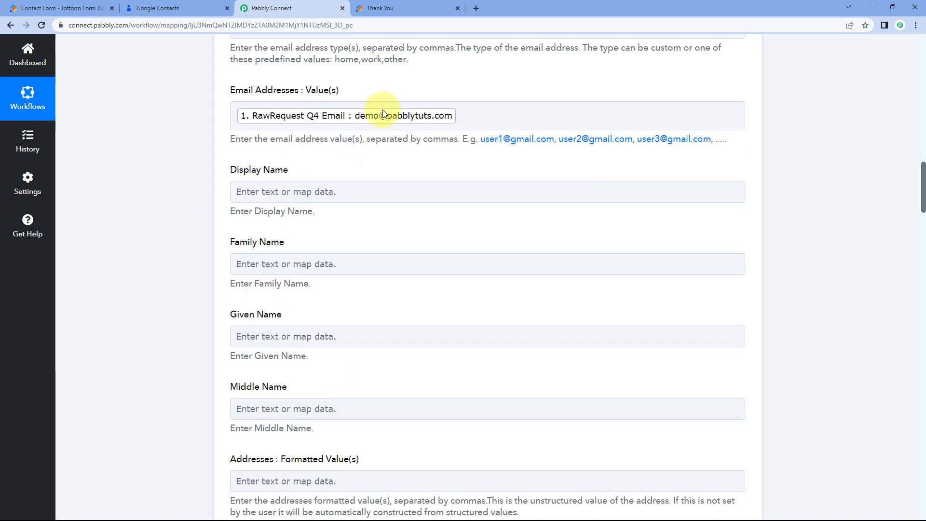
scroll(337, 133, down, 1)
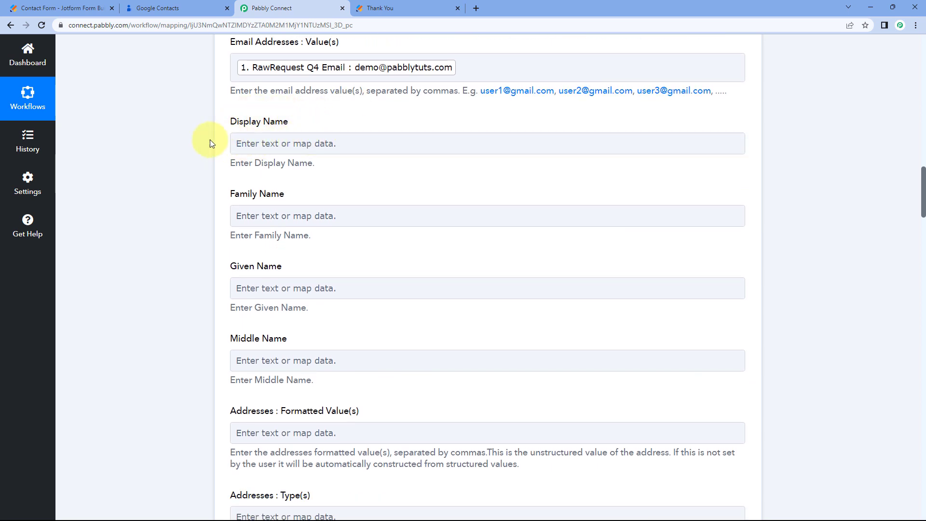
Fill Display Name with the JotForm Q3 first name followed by the last name.
click(265, 139)
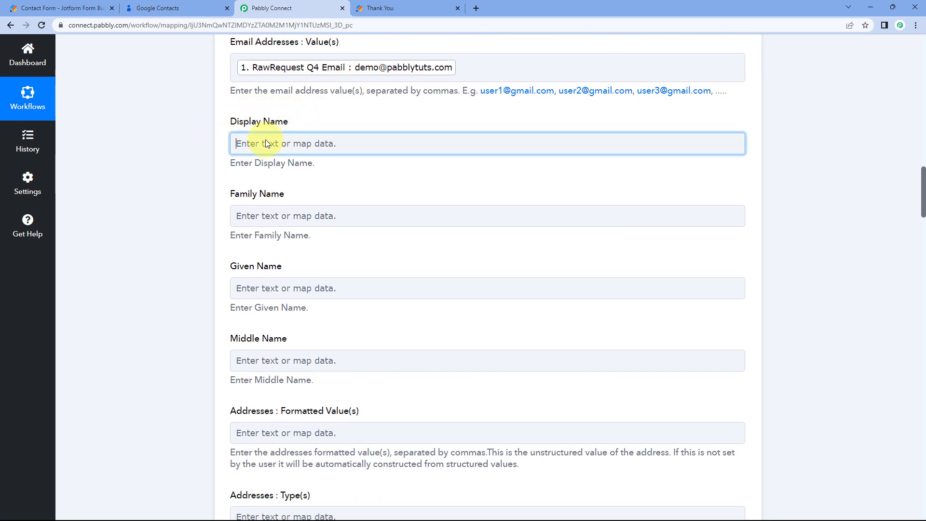
click(266, 143)
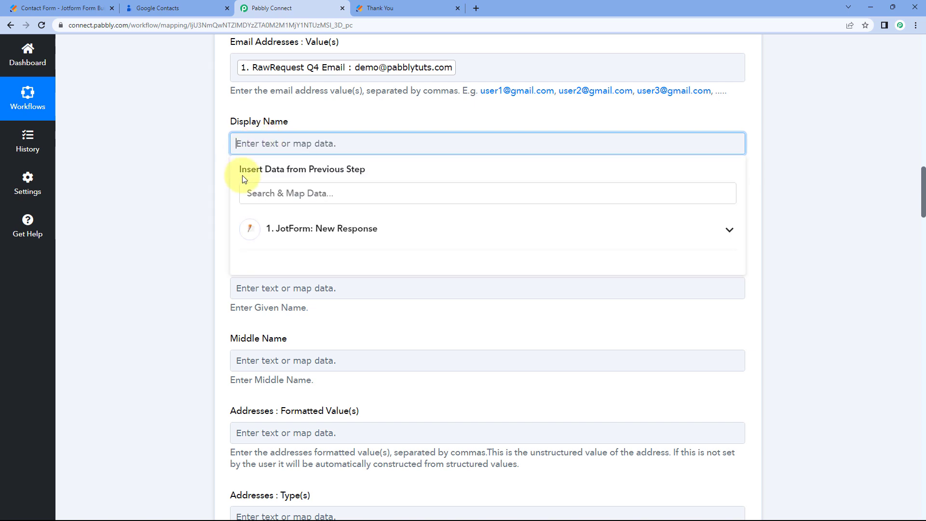
click(305, 227)
scroll(355, 309, down, 2)
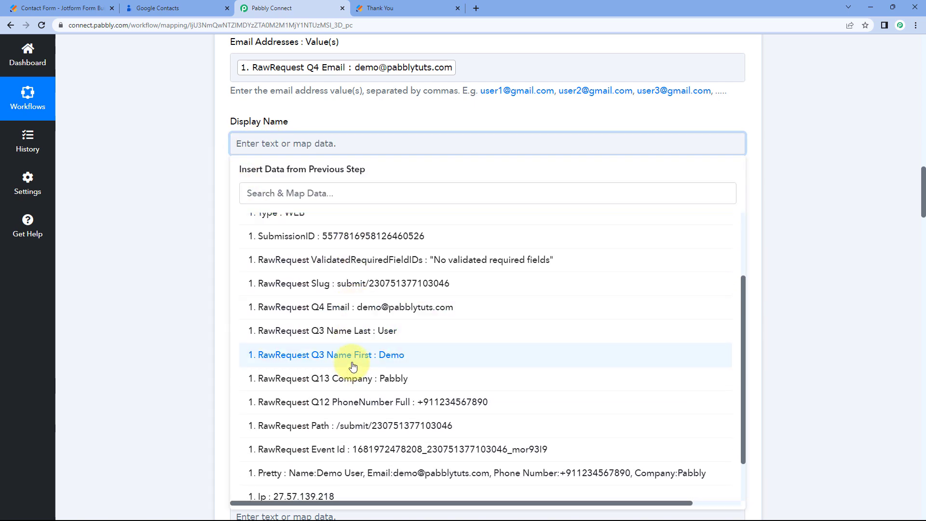
click(353, 367)
click(320, 233)
scroll(348, 361, down, 4)
click(350, 289)
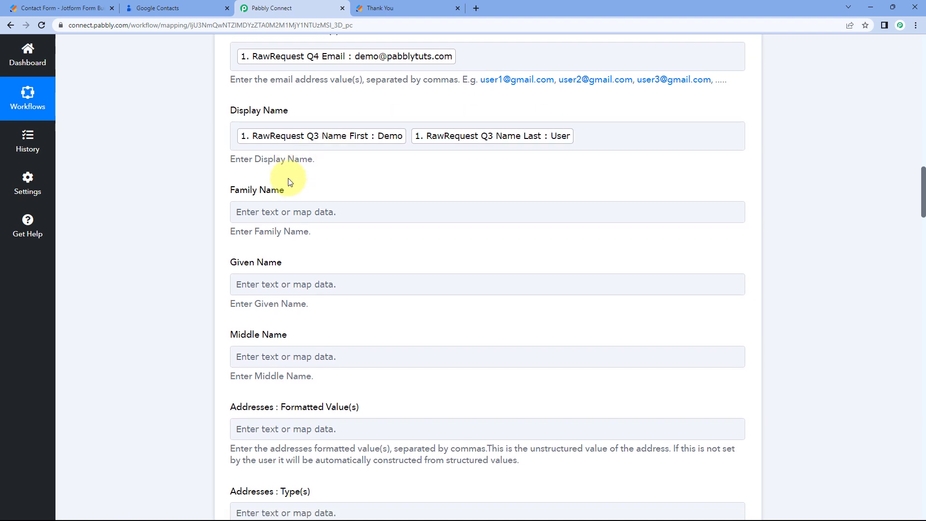
Map the JotForm Q3 last name into Family Name.
scroll(284, 176, down, 1)
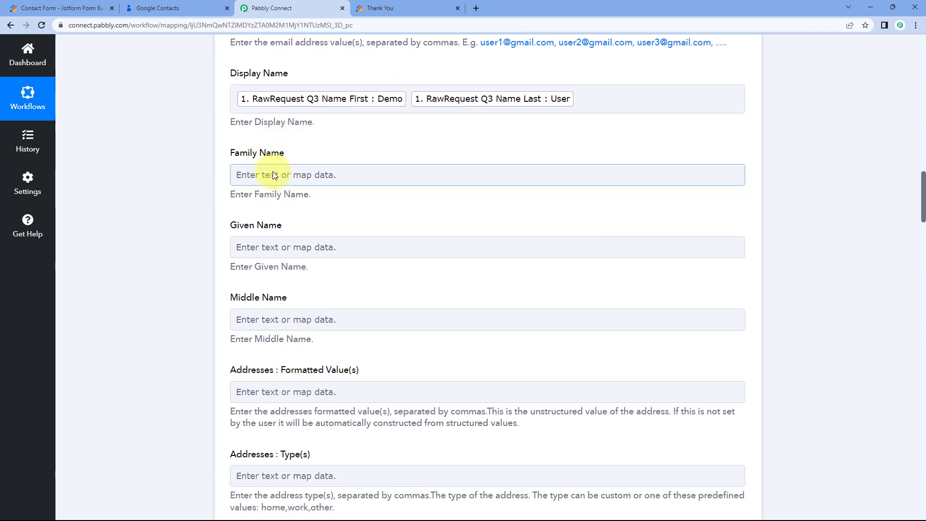
click(273, 174)
click(332, 261)
scroll(310, 312, down, 3)
click(424, 352)
Map the JotForm Q3 first name into Given Name.
click(255, 259)
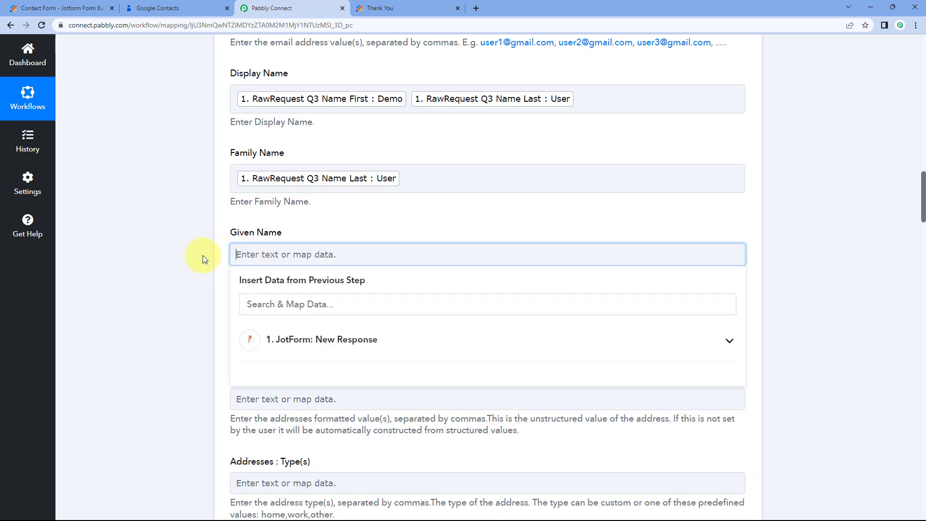
scroll(314, 256, down, 2)
click(313, 258)
scroll(313, 289, down, 3)
scroll(314, 346, down, 3)
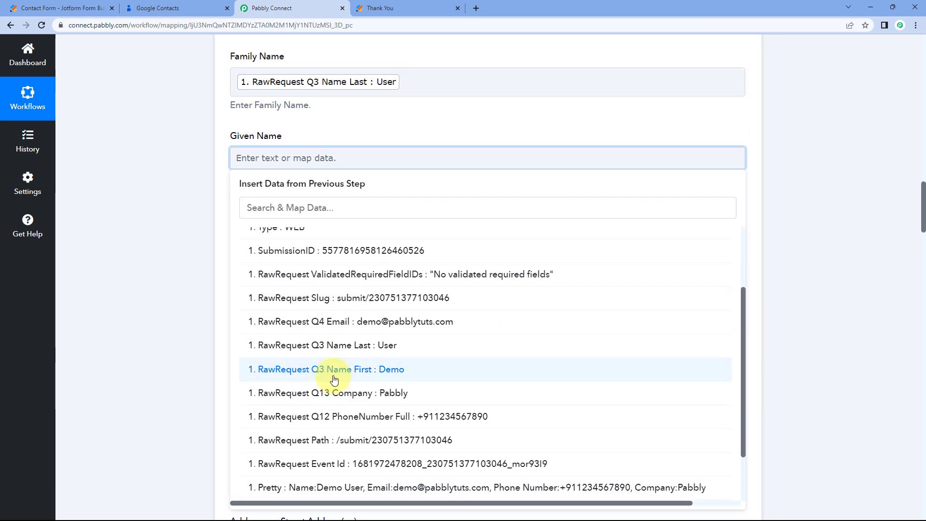
click(275, 313)
click(141, 226)
scroll(229, 155, down, 1)
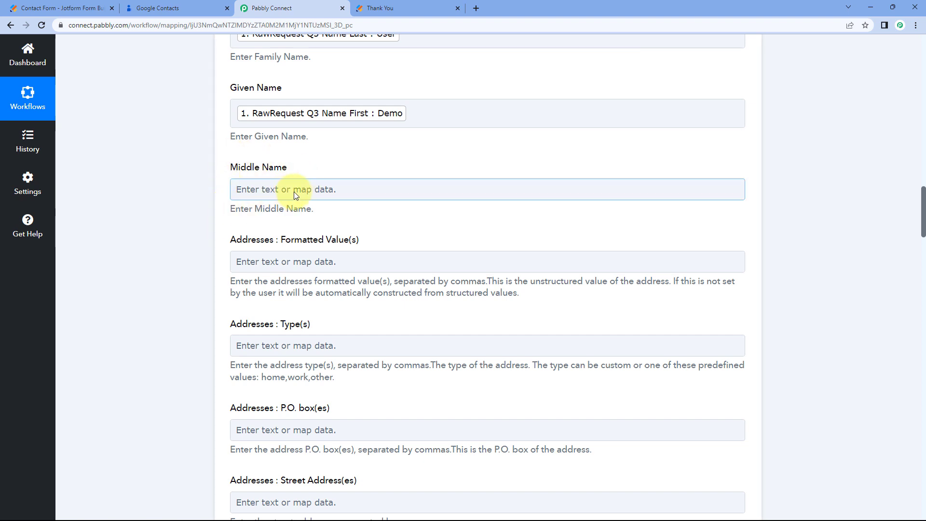
click(72, 8)
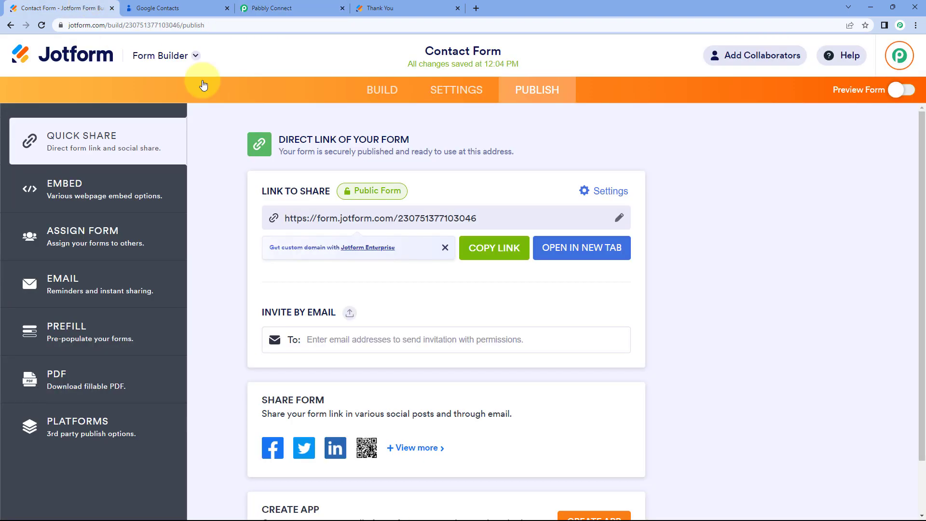
click(292, 8)
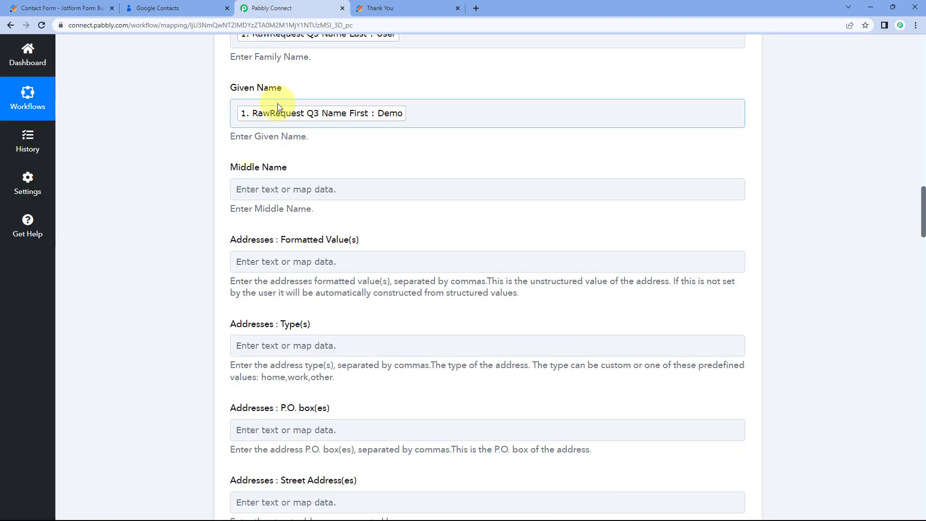
scroll(318, 179, down, 2)
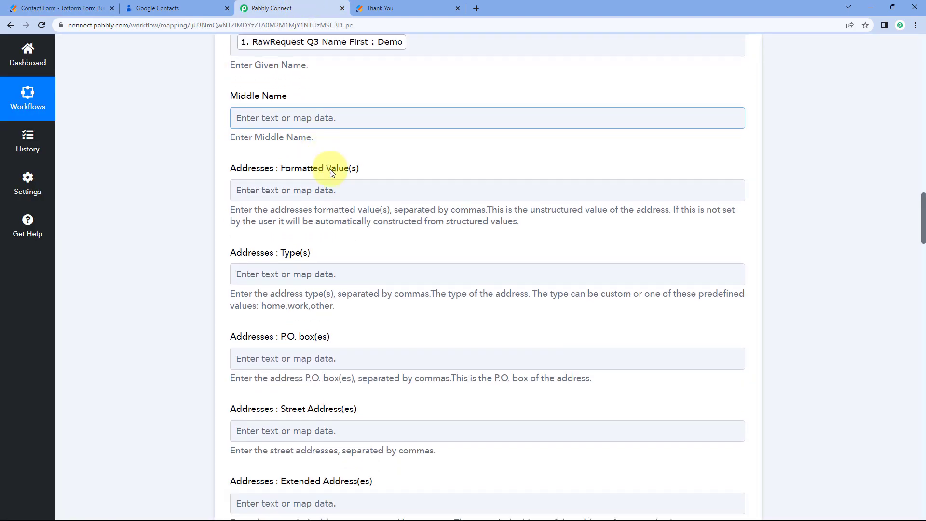
scroll(247, 154, down, 3)
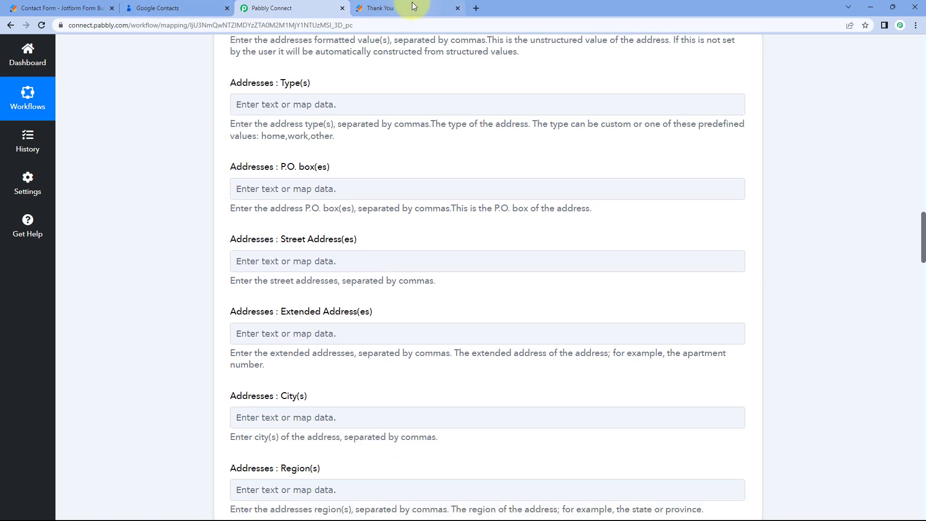
click(412, 7)
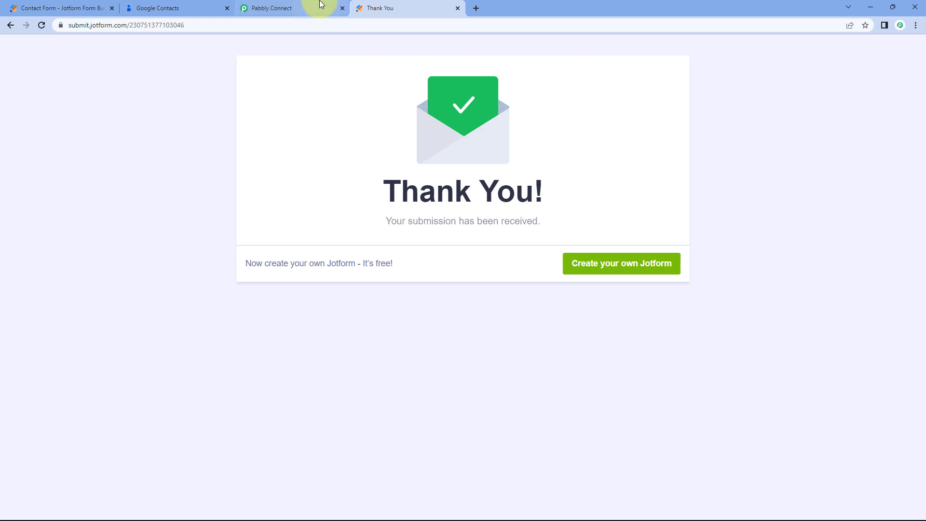
click(290, 7)
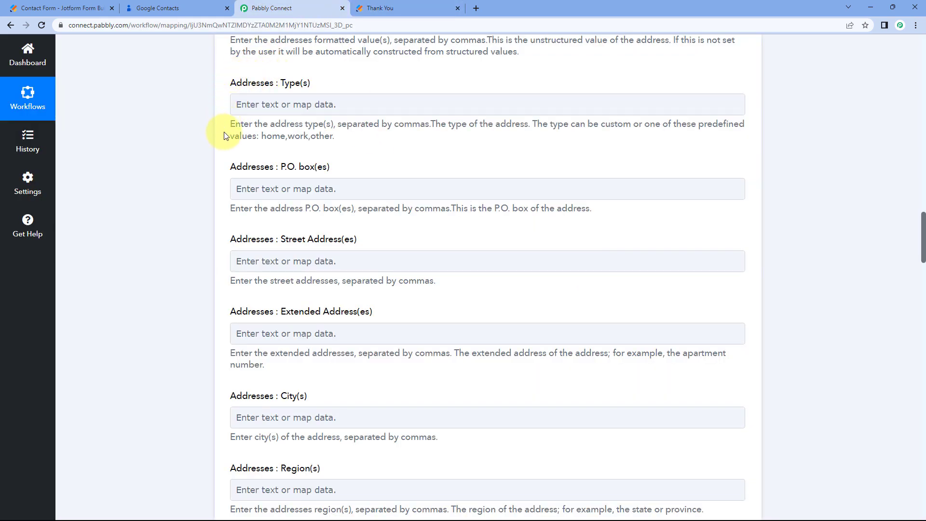
scroll(226, 193, down, 4)
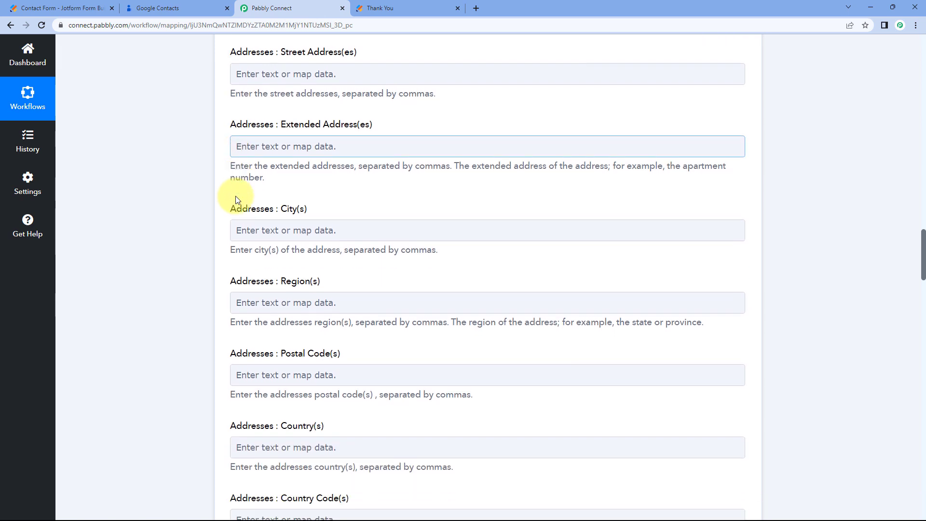
scroll(237, 198, down, 2)
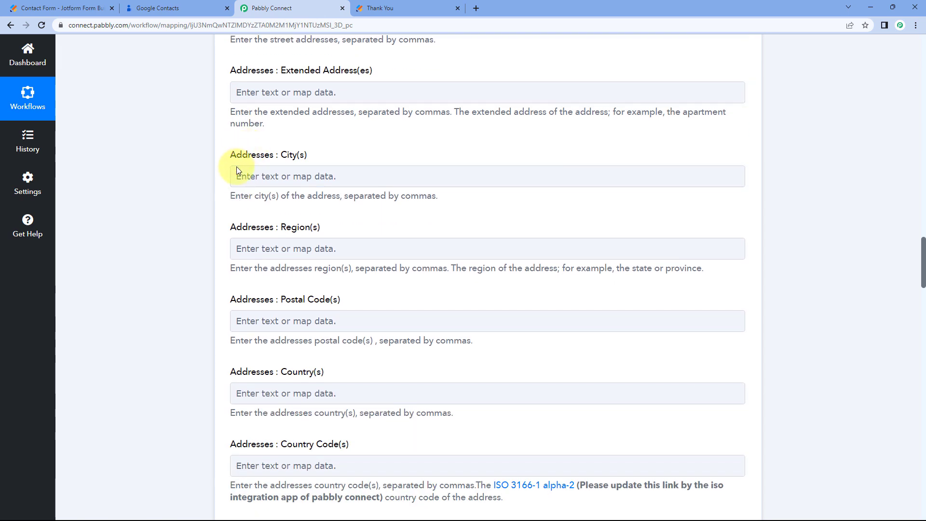
scroll(242, 167, down, 4)
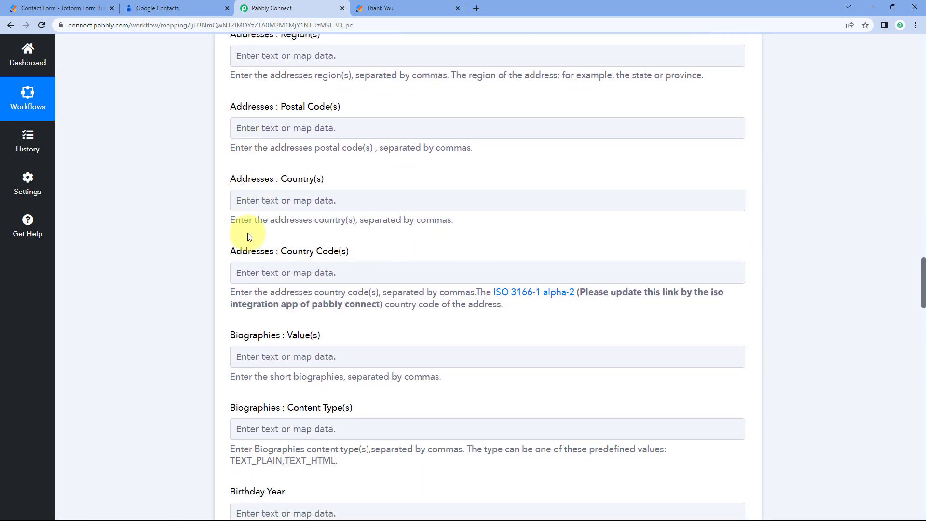
scroll(250, 236, down, 1)
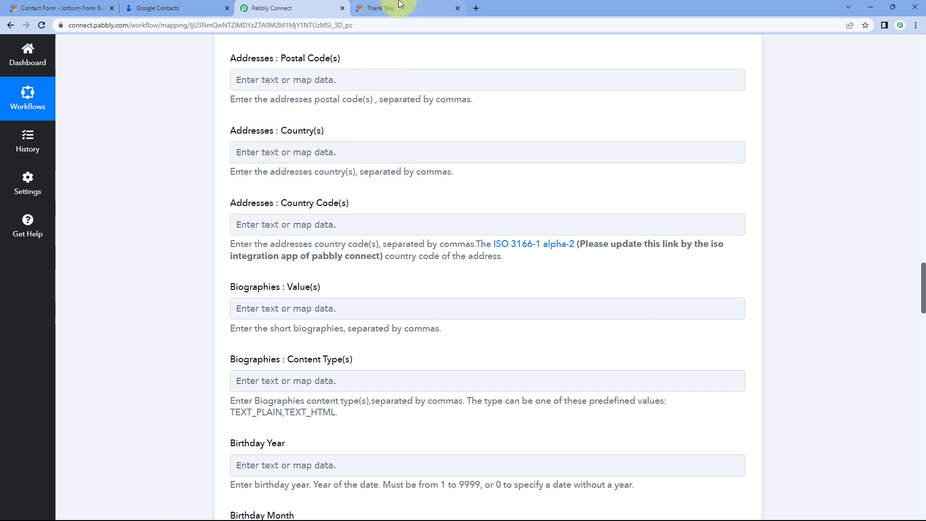
click(400, 4)
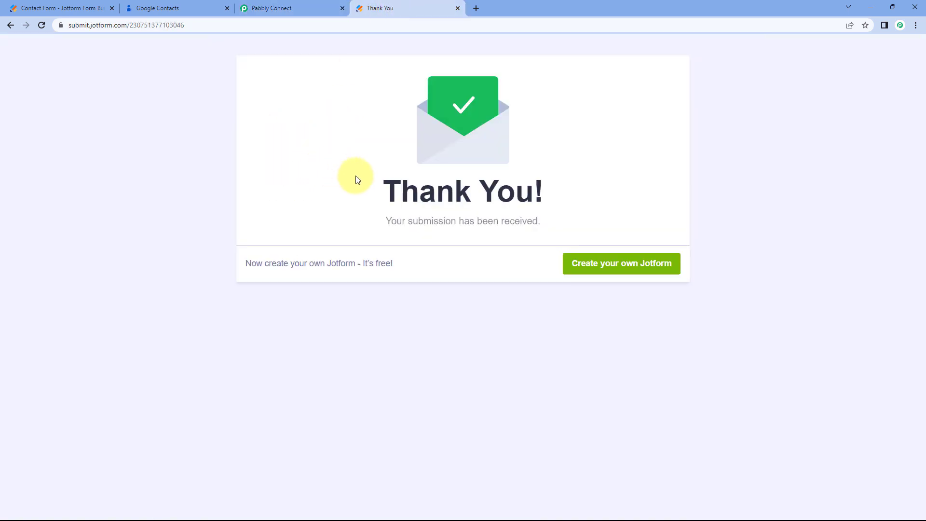
click(305, 5)
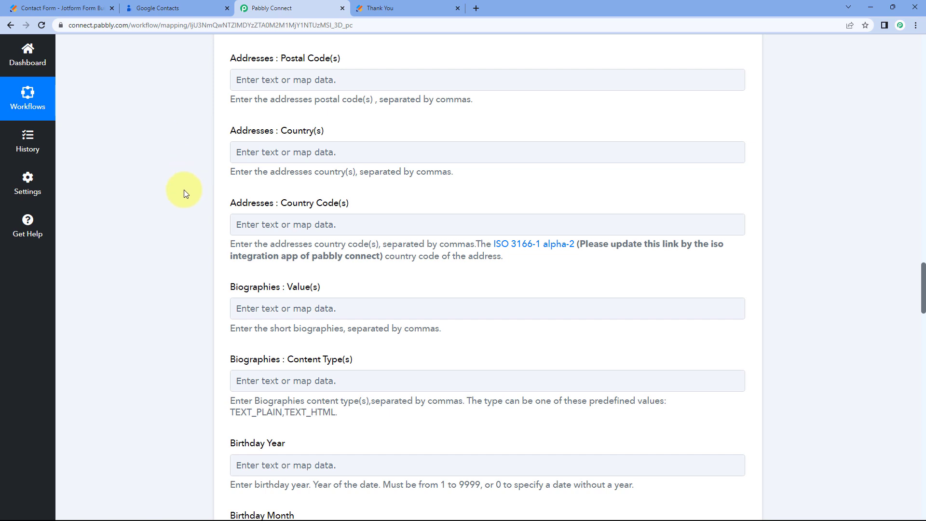
scroll(184, 190, down, 3)
scroll(201, 166, down, 2)
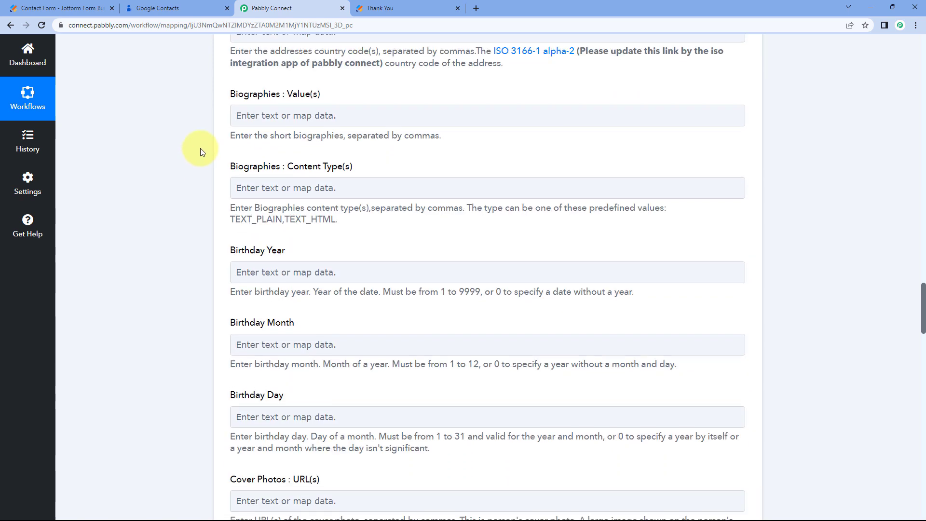
scroll(210, 191, down, 2)
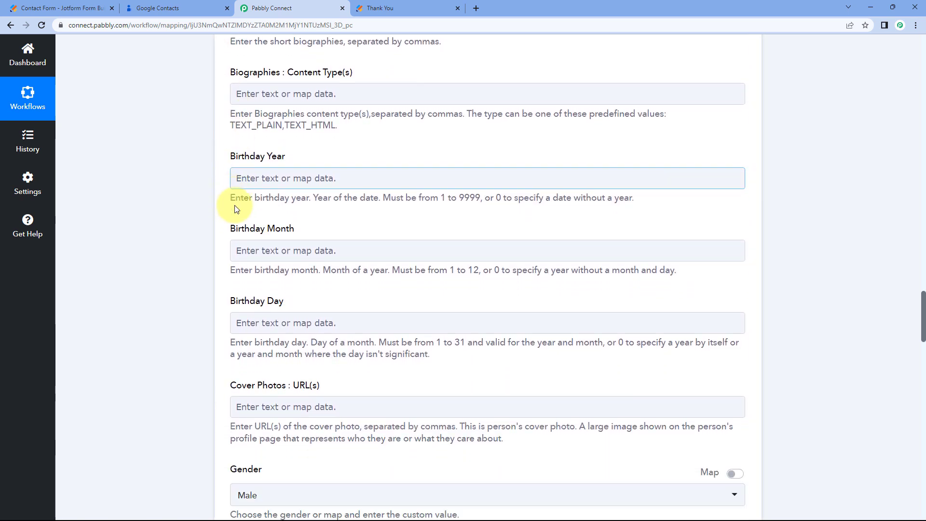
scroll(244, 253, down, 1)
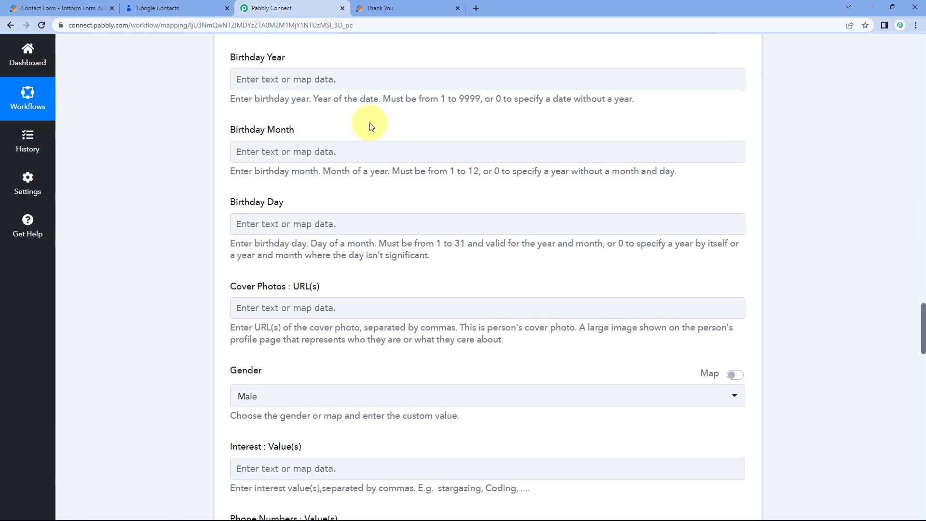
scroll(371, 126, down, 2)
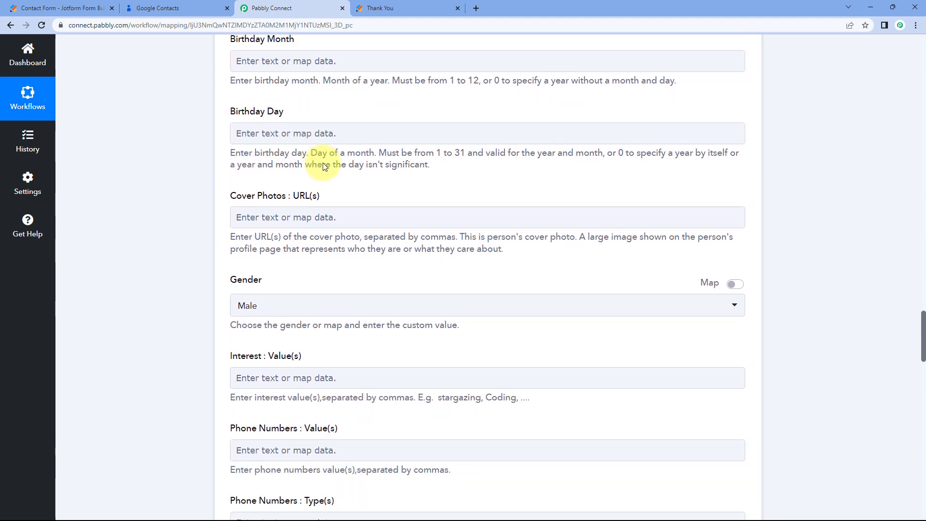
scroll(264, 258, down, 2)
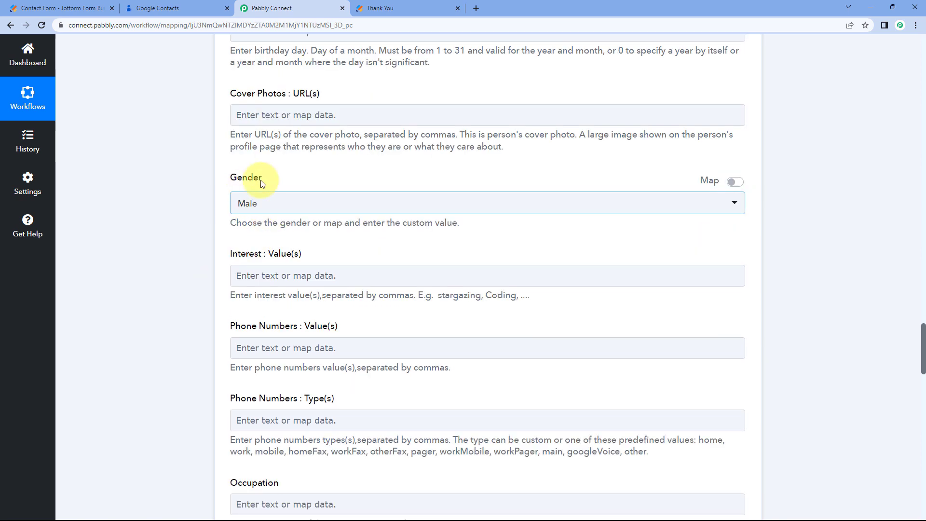
Switch Gender to a mapped value and delete the preset 'male' so it stays empty.
click(301, 204)
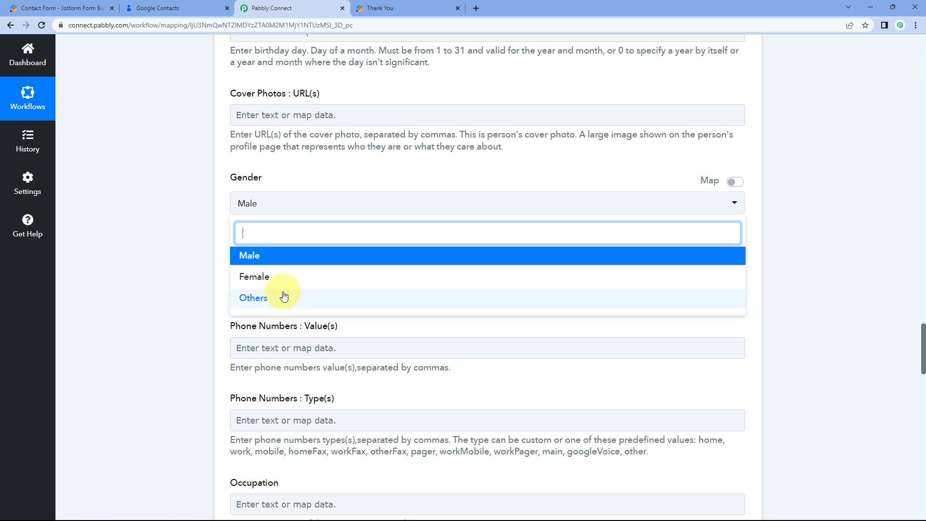
click(735, 184)
click(741, 186)
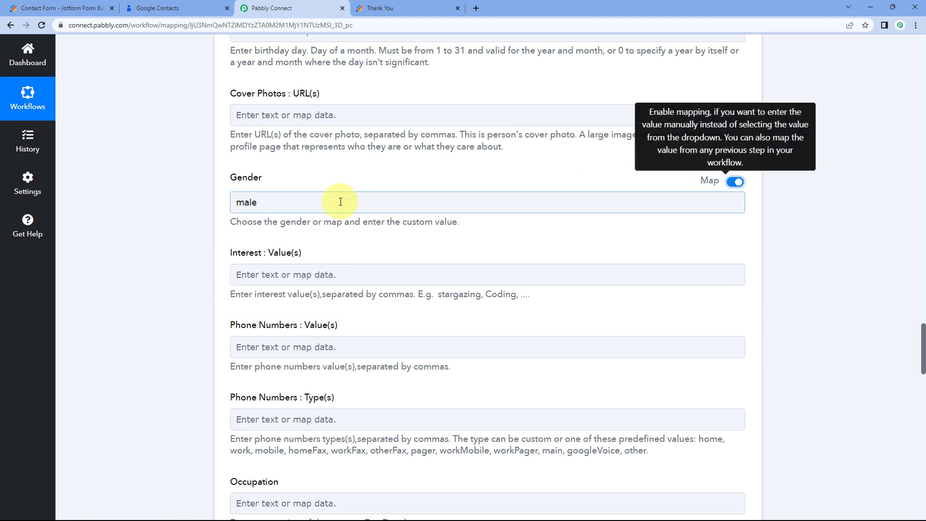
drag(341, 200, 167, 204)
key(BackSpace)
click(170, 203)
Check the Jotform Thank You page, then scroll down the Google Contacts mapping form.
click(417, 5)
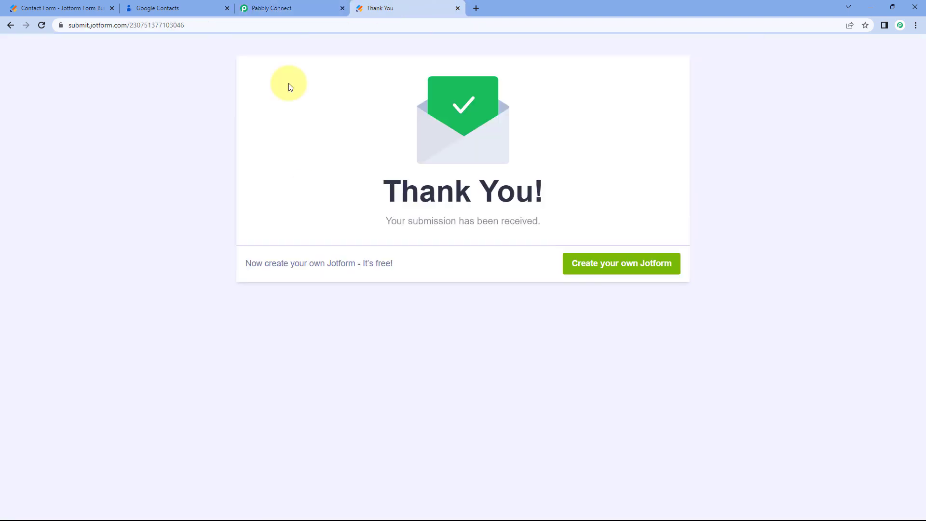
click(309, 11)
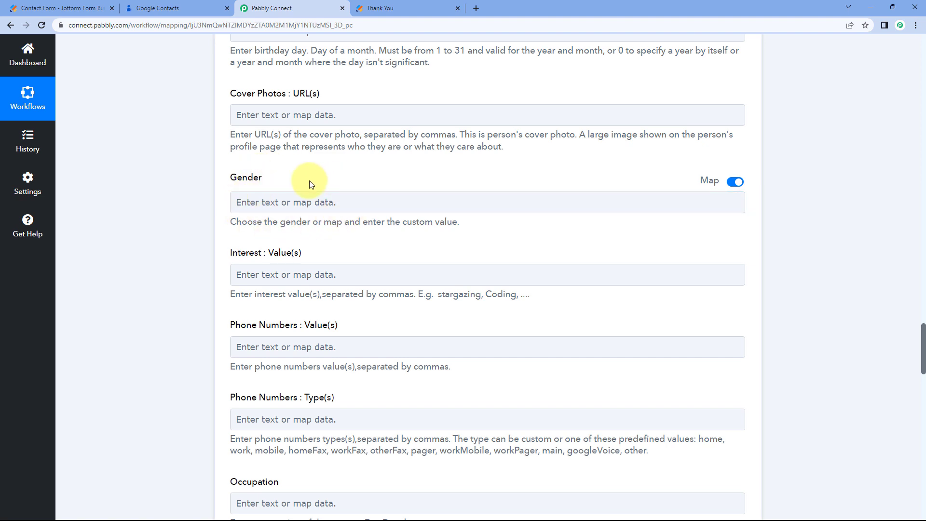
click(399, 6)
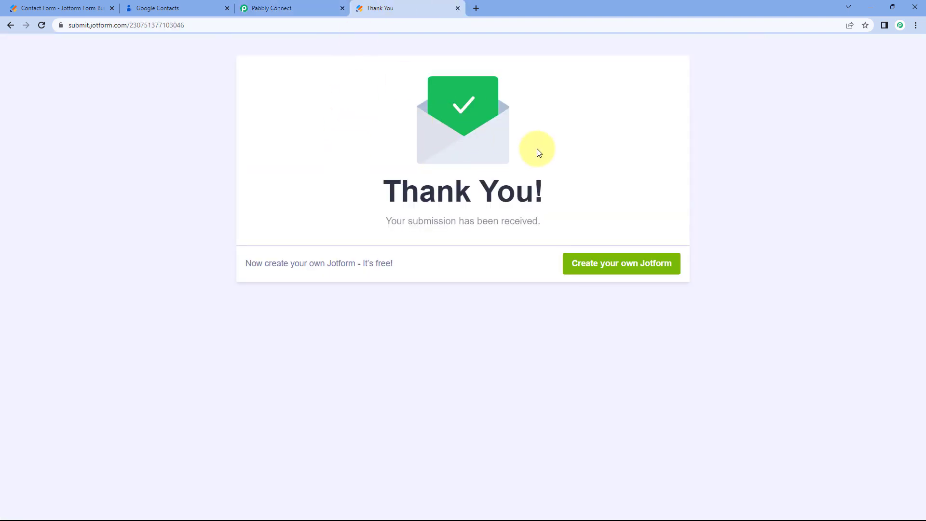
click(296, 7)
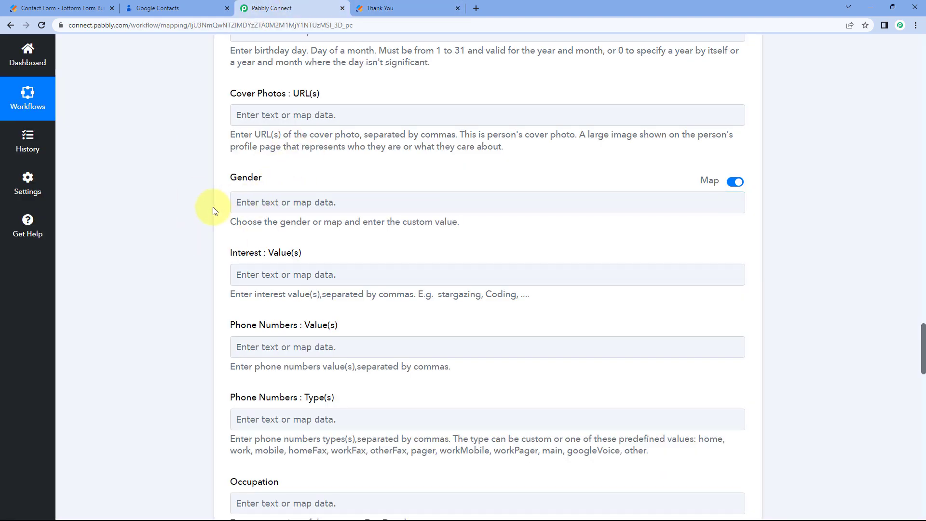
scroll(213, 207, down, 3)
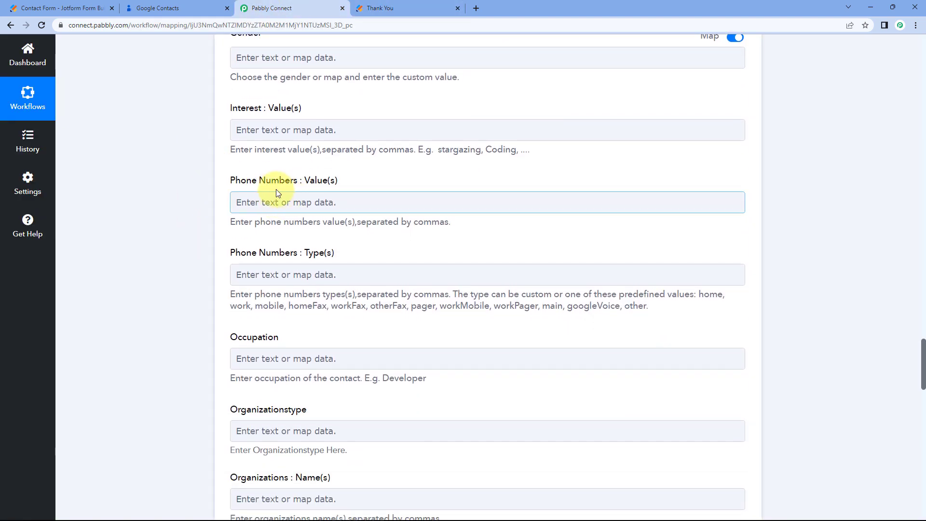
scroll(285, 195, down, 1)
Map the JotForm RawRequest Q12 PhoneNumber Full into Phone Numbers : Value(s).
click(262, 153)
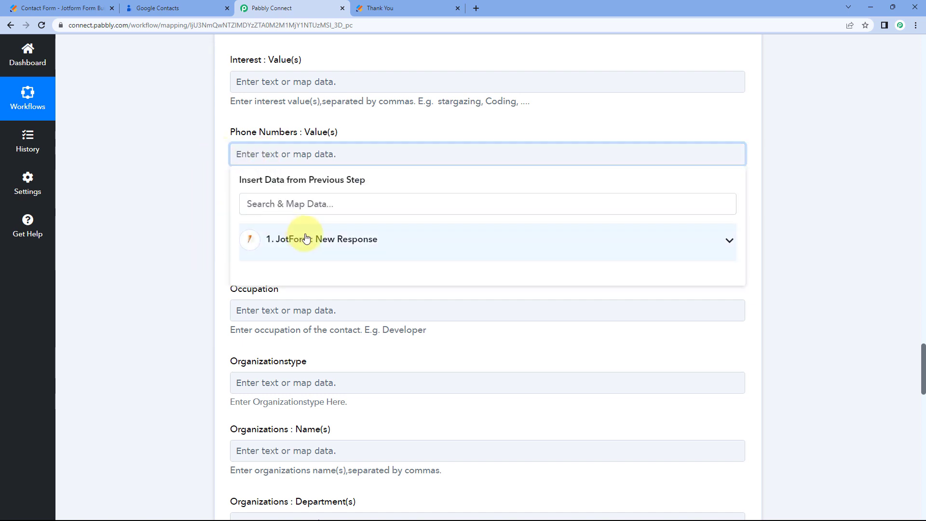
click(254, 240)
scroll(333, 377, down, 1)
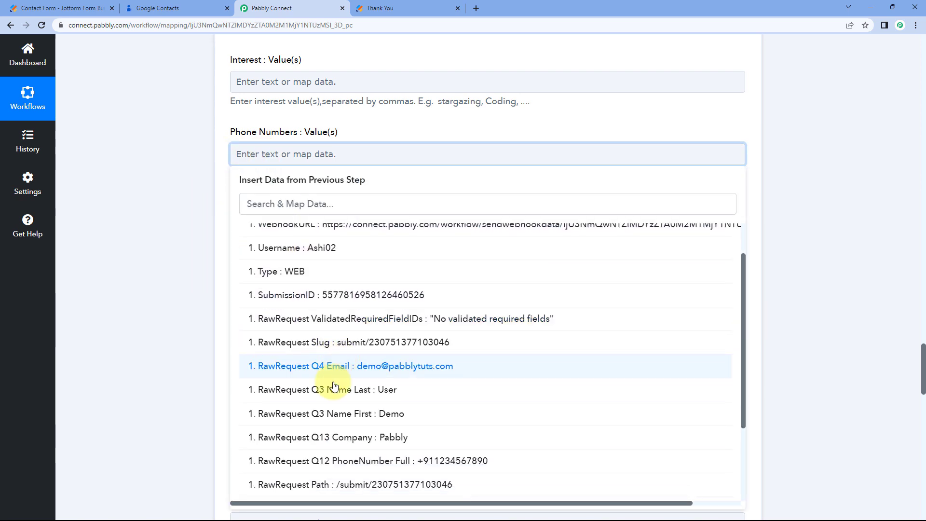
click(335, 461)
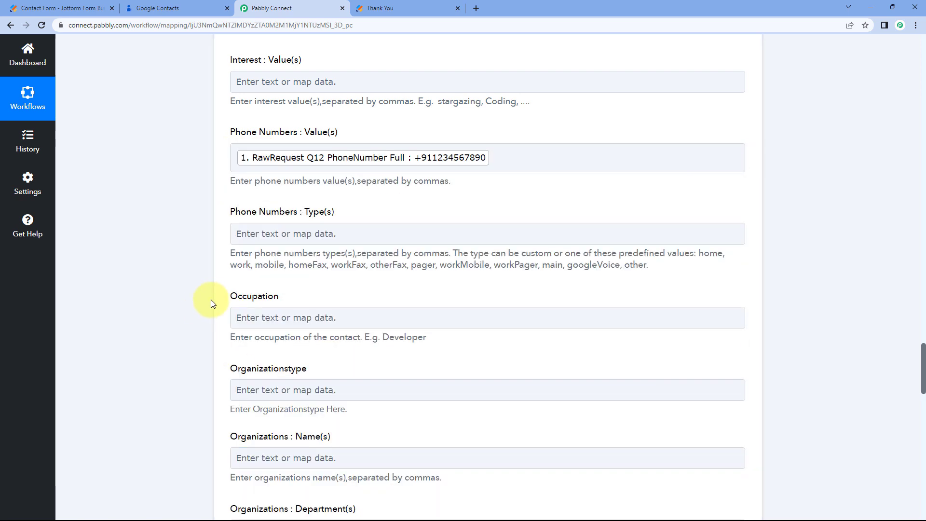
scroll(207, 302, down, 1)
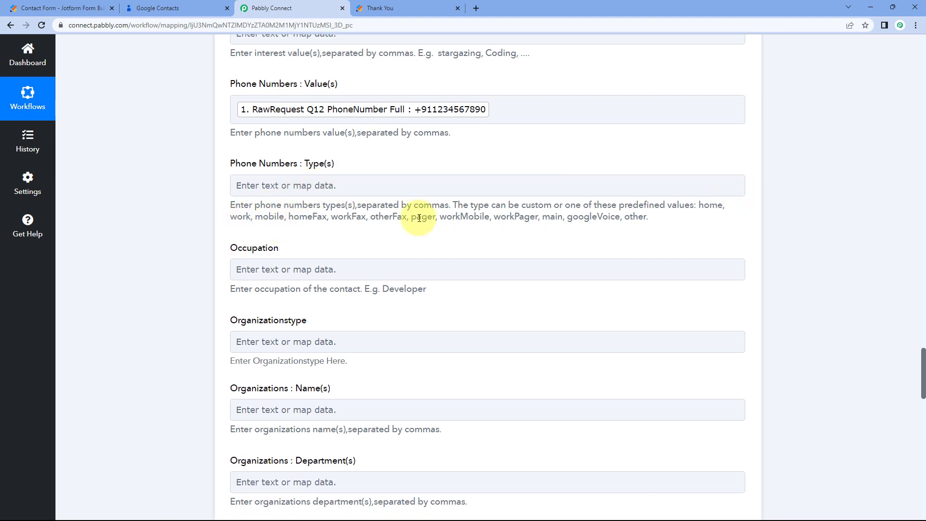
Set Phone Numbers : Type(s) to 'mobile' by copying and pasting the word.
right_click(273, 217)
click(290, 227)
right_click(278, 187)
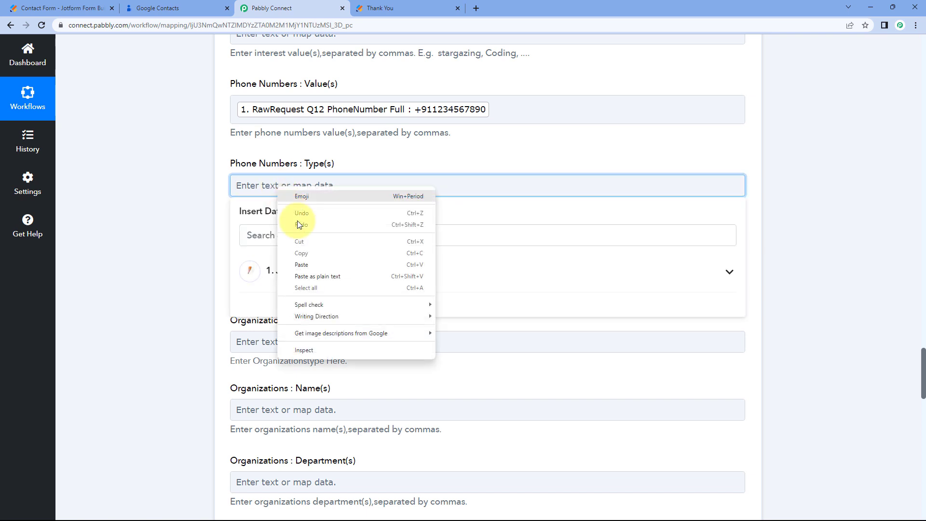
click(302, 264)
click(167, 199)
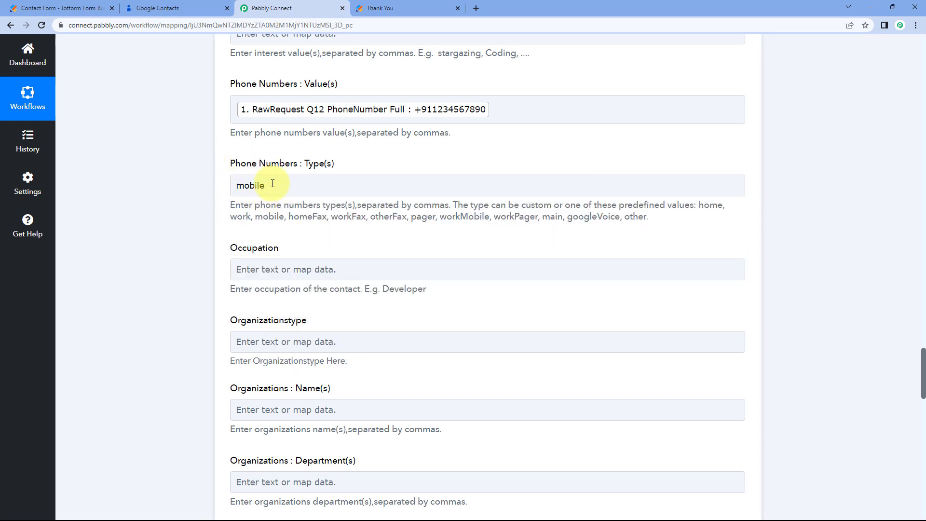
scroll(227, 200, down, 2)
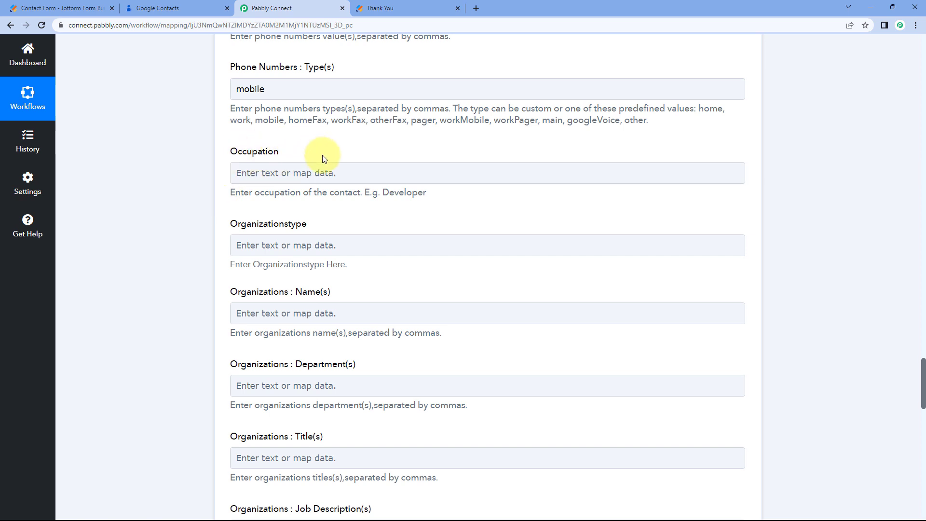
scroll(270, 205, down, 5)
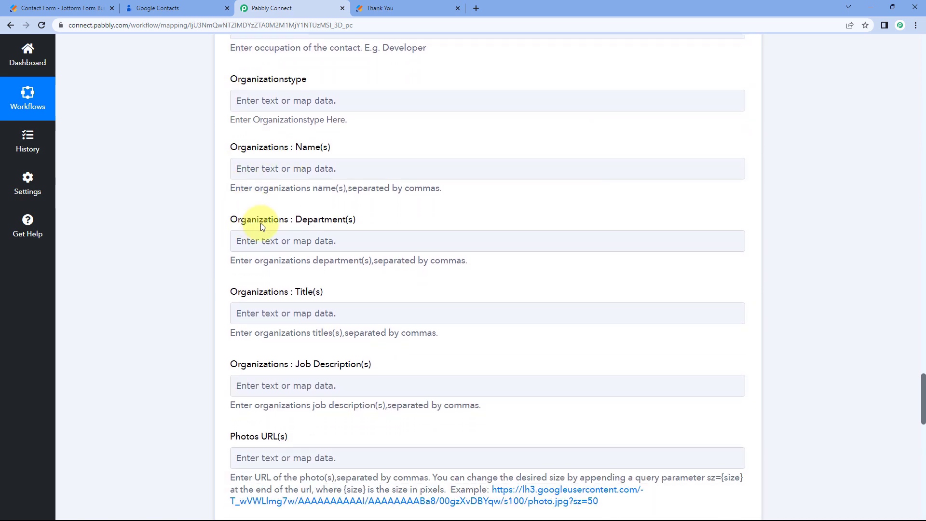
scroll(255, 197, down, 2)
scroll(245, 192, up, 2)
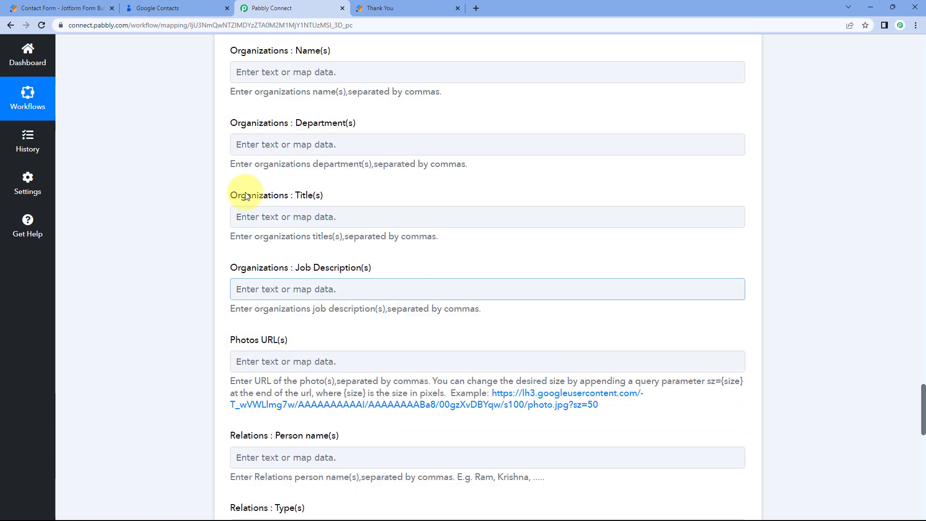
scroll(235, 176, up, 2)
Map the JotForm RawRequest Q13 Company answer into Organizations : Name(s).
click(236, 174)
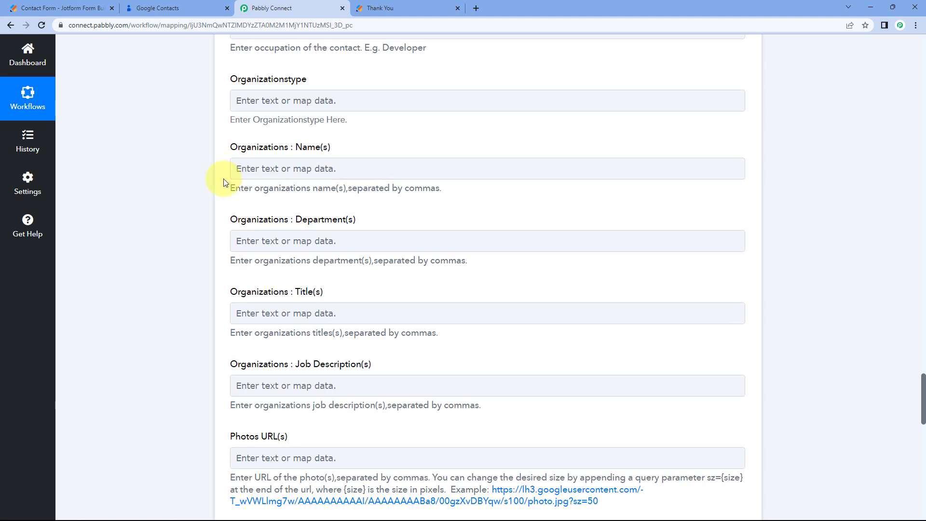
click(263, 169)
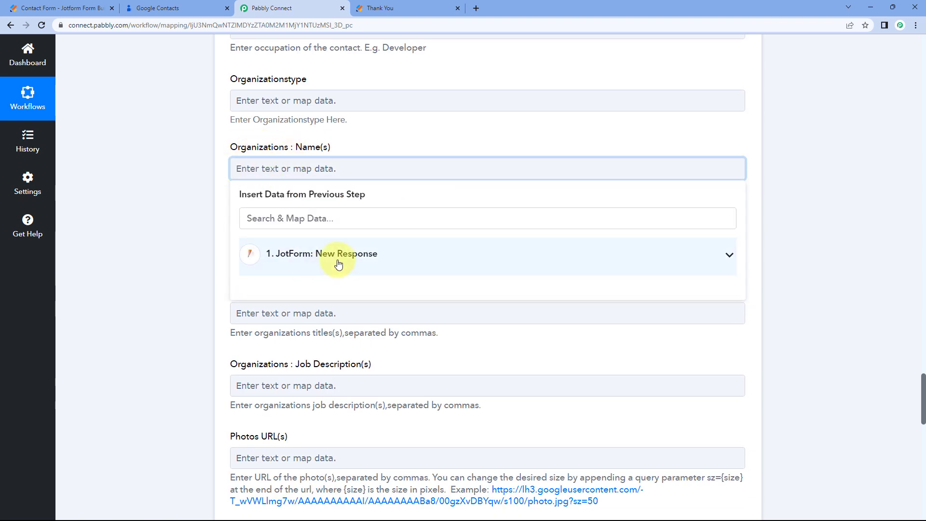
click(337, 261)
scroll(336, 324, down, 2)
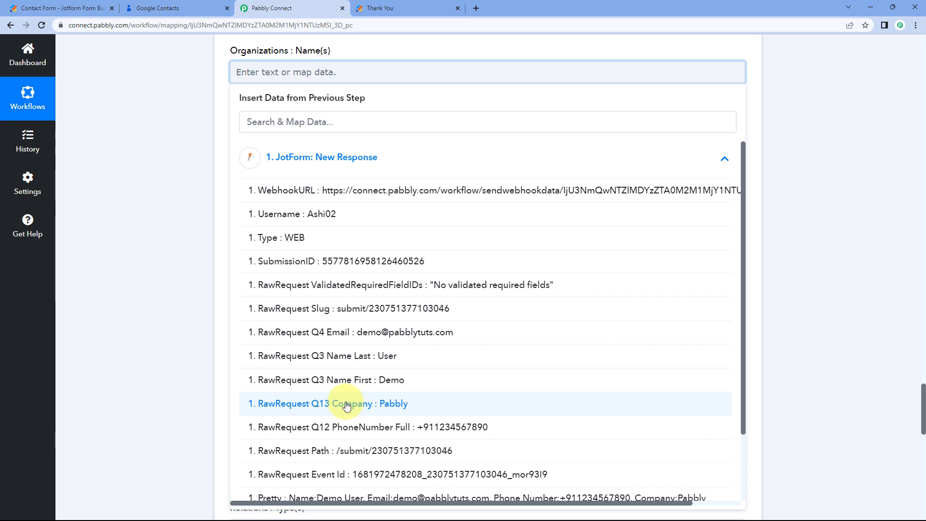
click(346, 406)
scroll(222, 165, down, 1)
scroll(222, 166, down, 9)
scroll(203, 169, down, 3)
scroll(213, 205, up, 4)
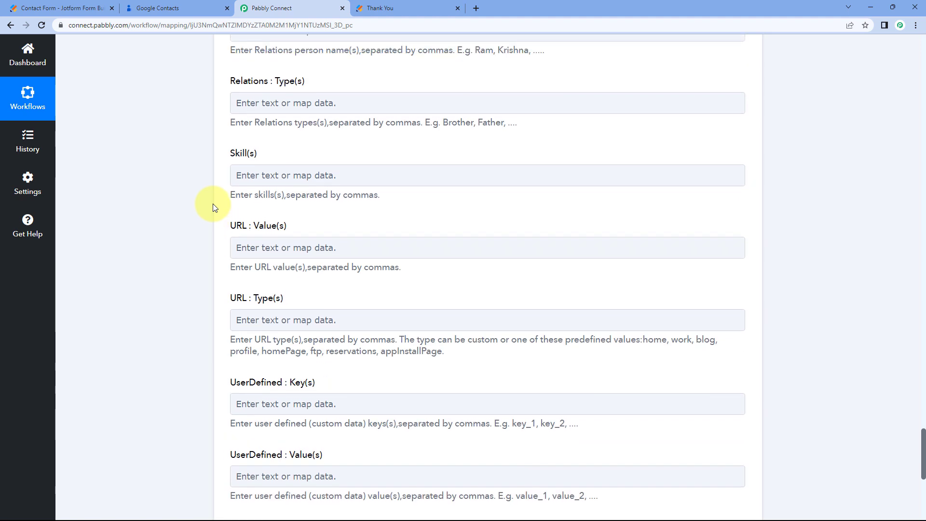
scroll(212, 205, up, 3)
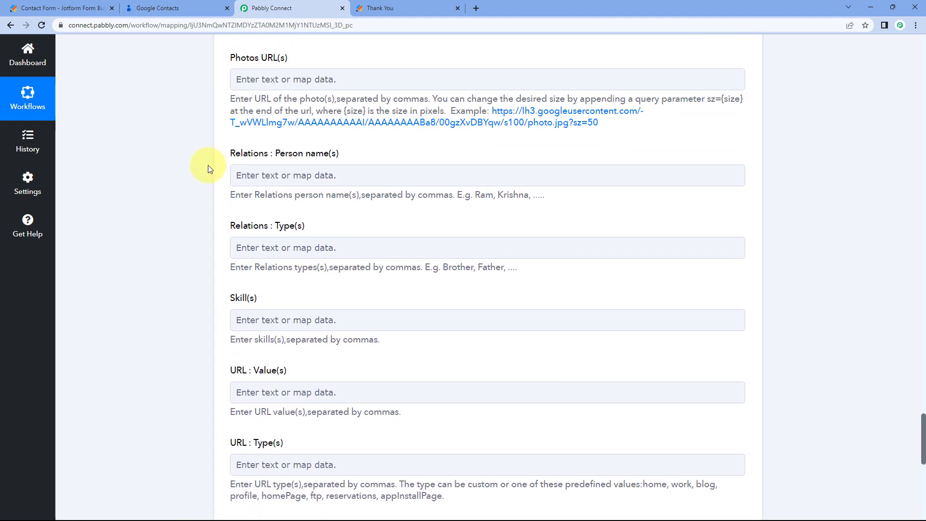
click(407, 4)
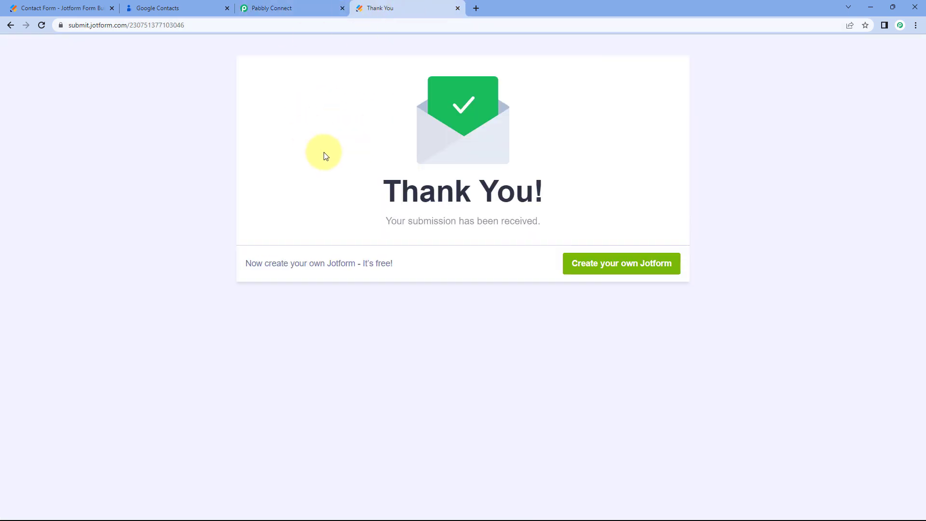
click(316, 7)
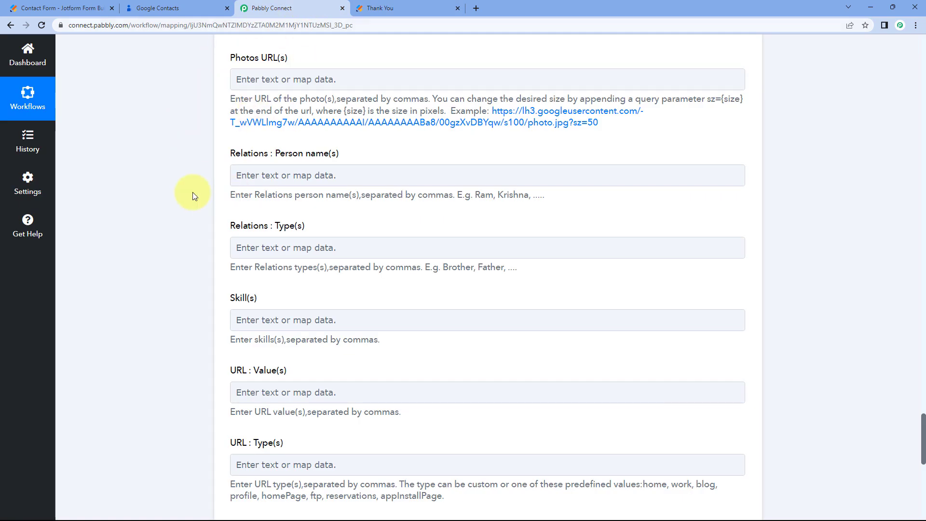
scroll(192, 195, down, 2)
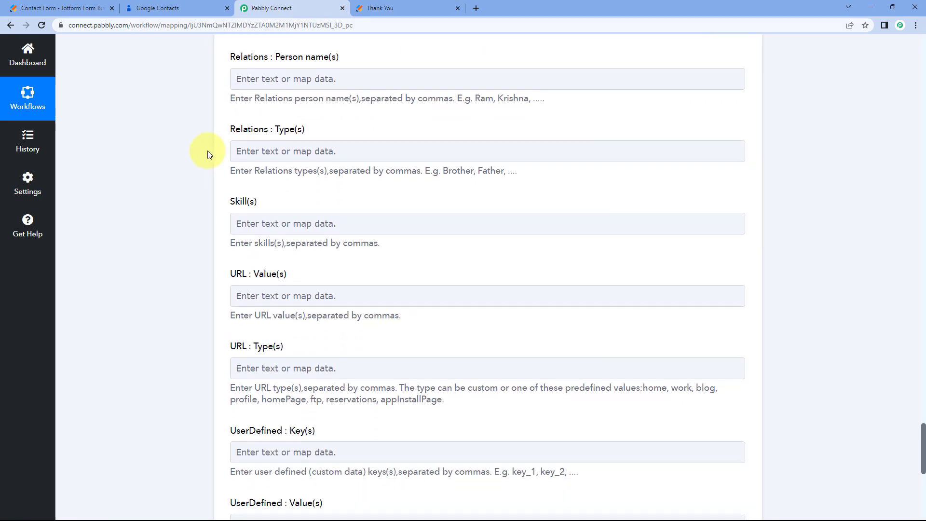
scroll(222, 145, down, 3)
scroll(227, 196, down, 3)
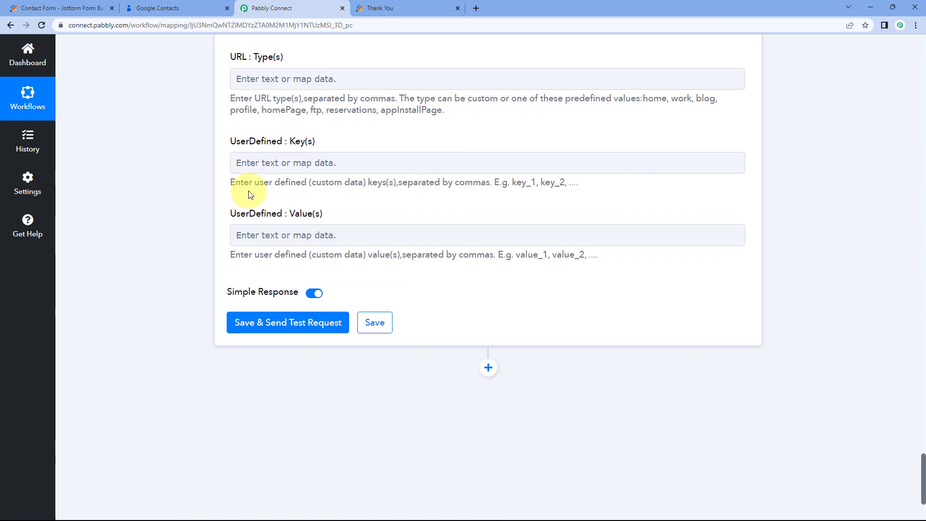
scroll(233, 213, down, 2)
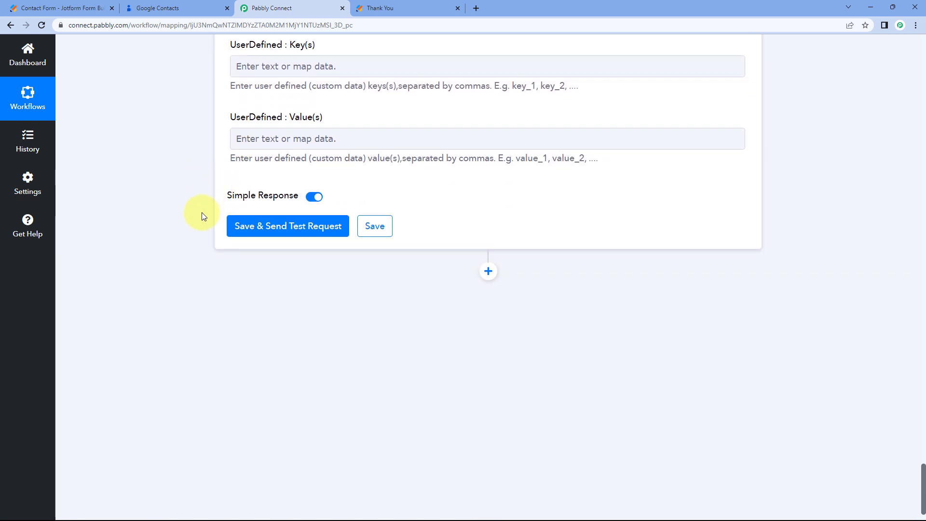
click(295, 230)
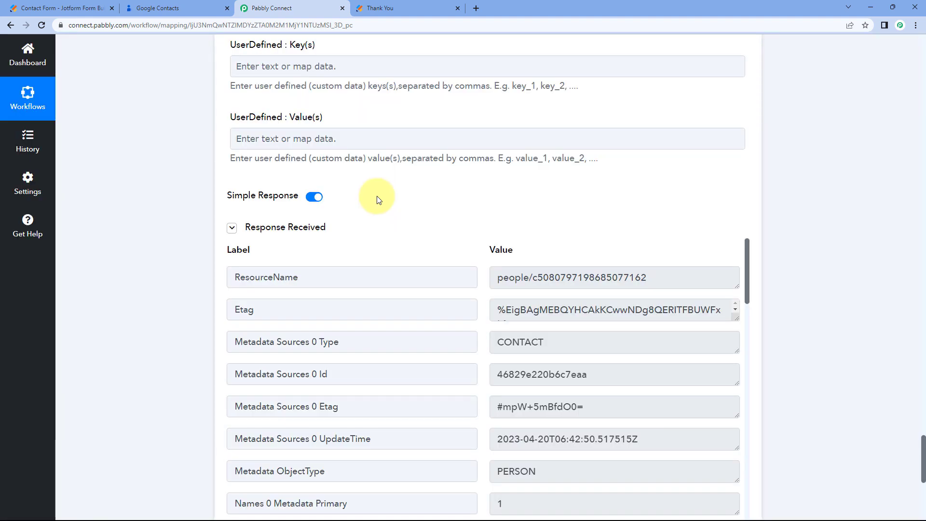
scroll(386, 202, down, 2)
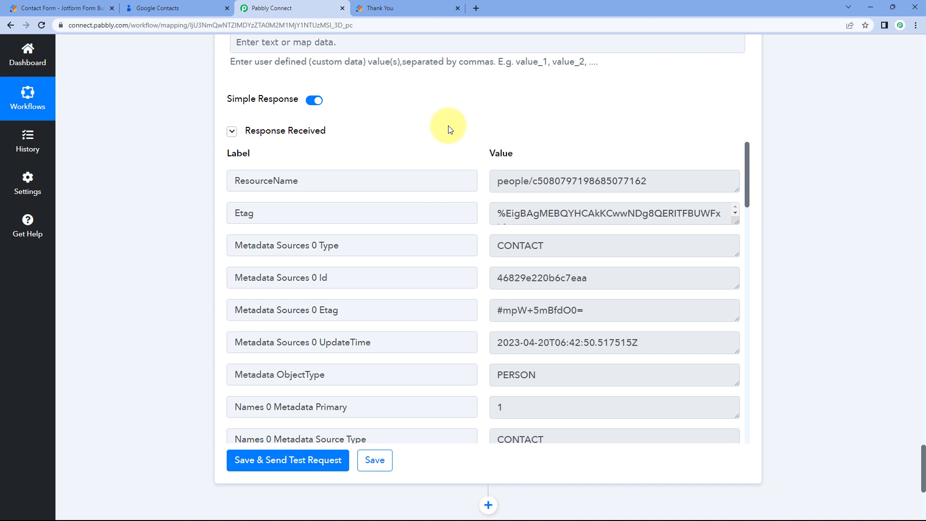
scroll(480, 230, down, 7)
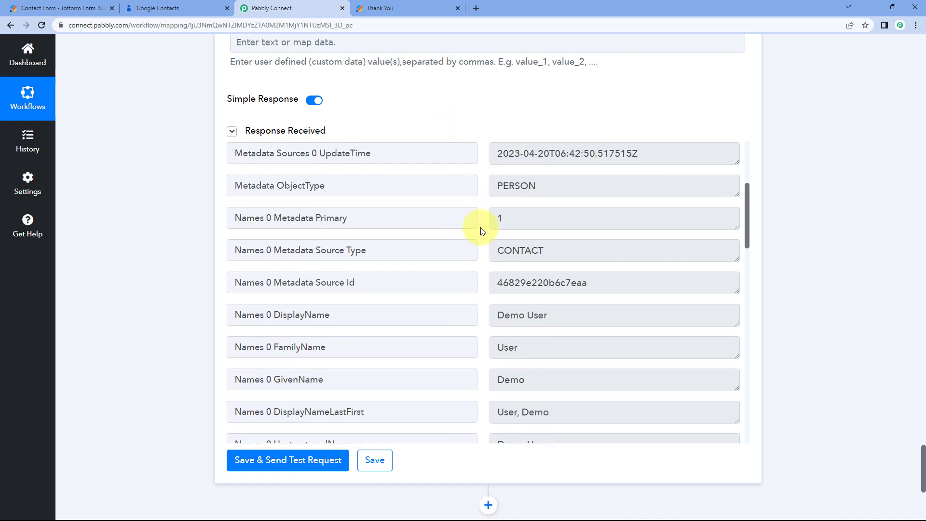
scroll(481, 231, down, 4)
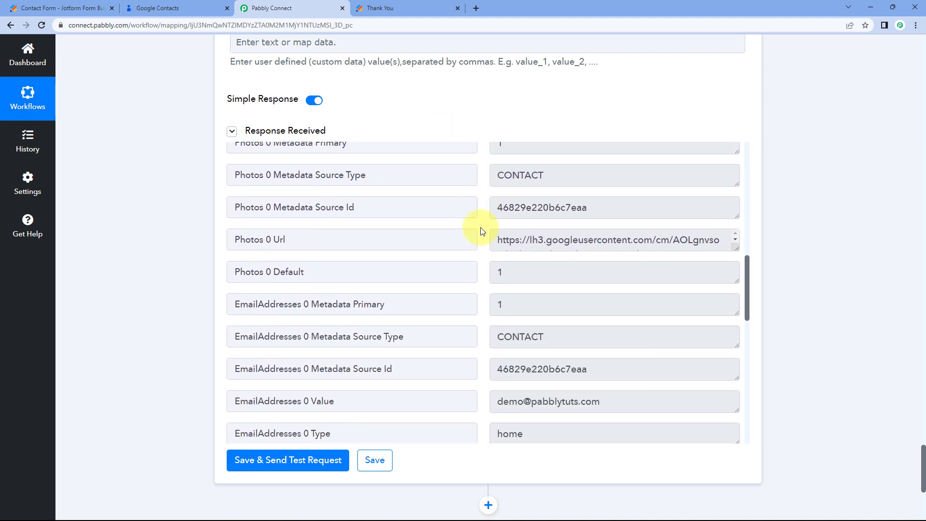
scroll(478, 227, up, 10)
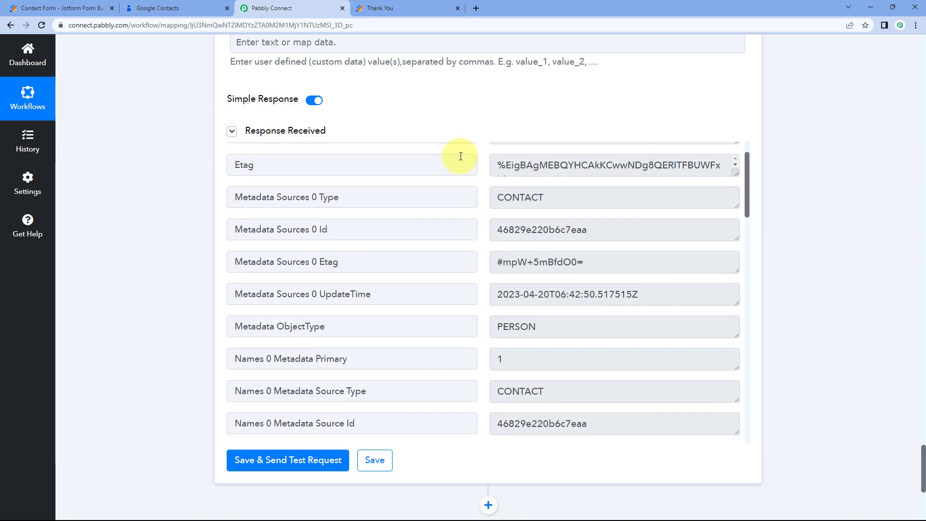
scroll(424, 137, up, 8)
scroll(405, 165, up, 15)
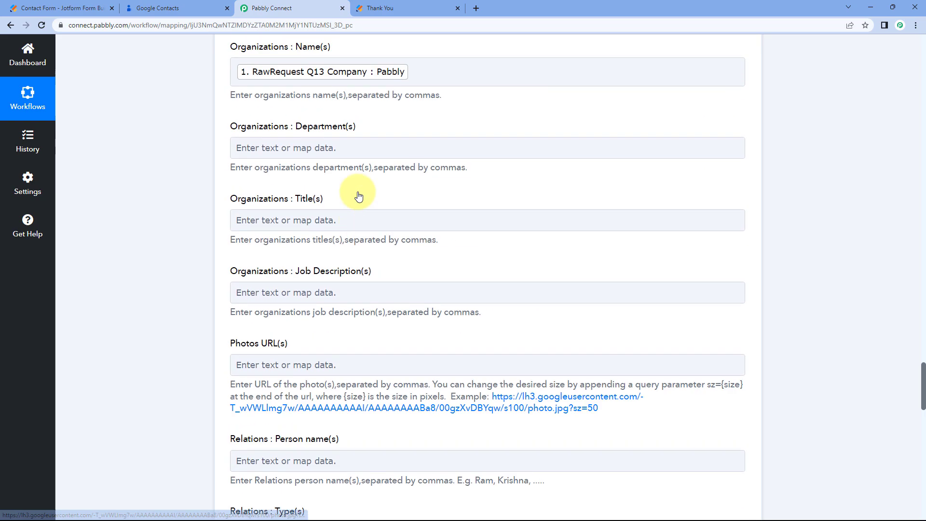
scroll(358, 286, up, 15)
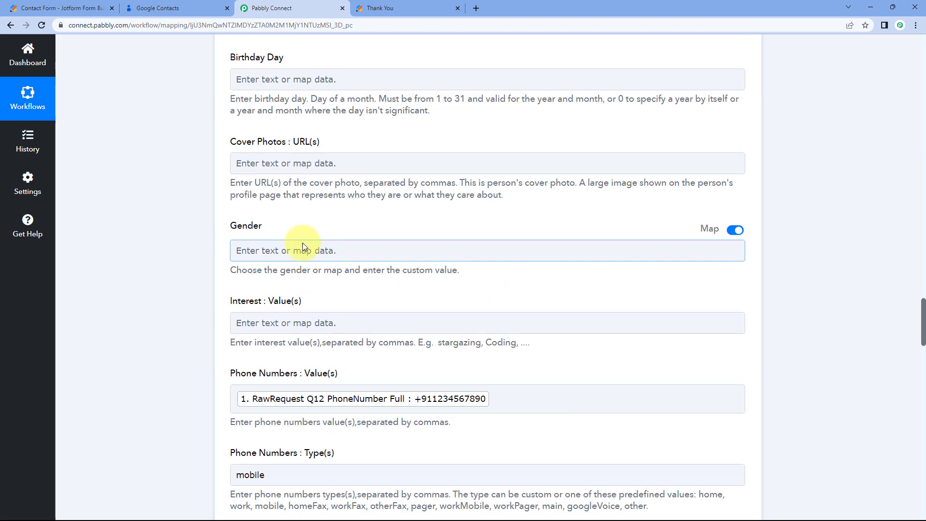
scroll(337, 210, up, 15)
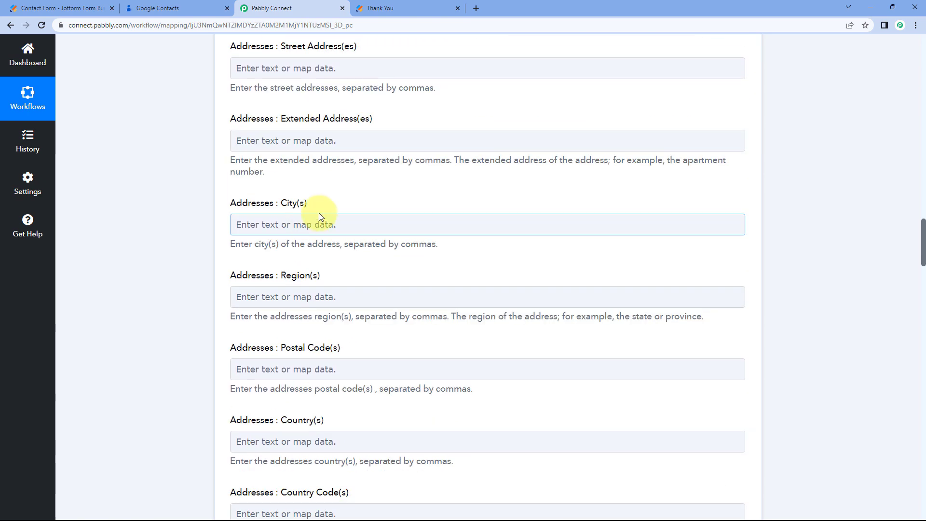
scroll(210, 170, up, 10)
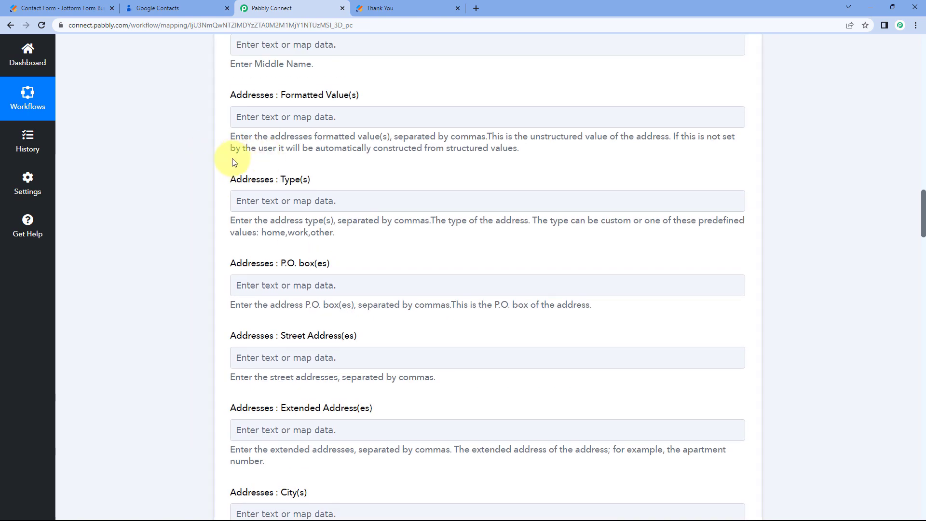
scroll(290, 188, up, 1)
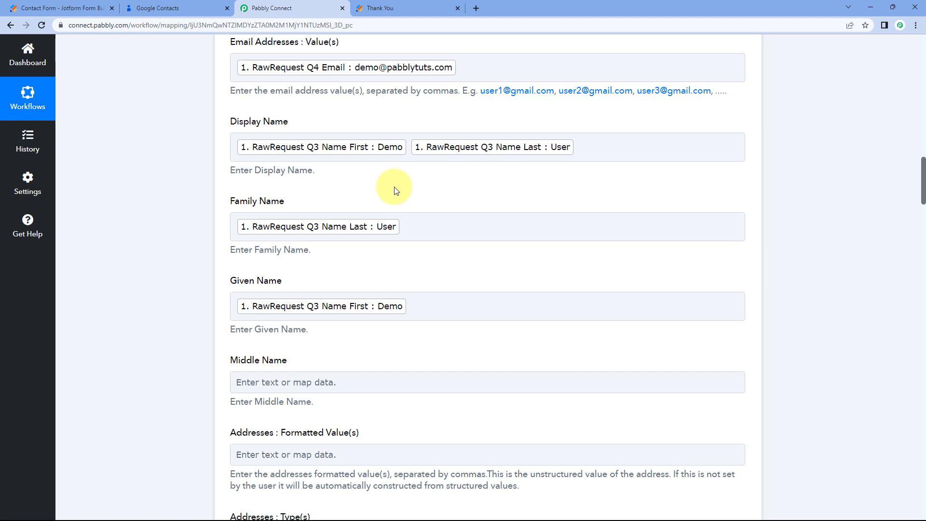
Reload Google Contacts and open the newly created Demo User contact.
click(198, 4)
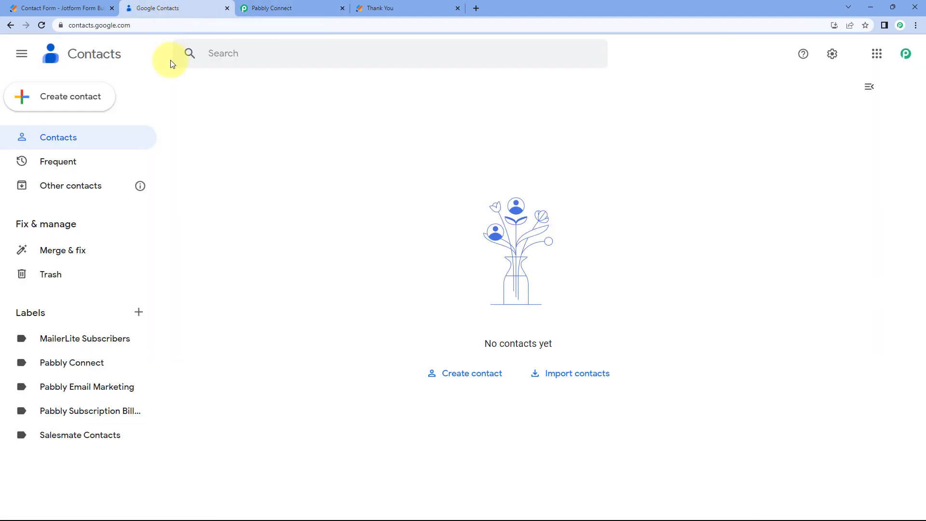
click(42, 25)
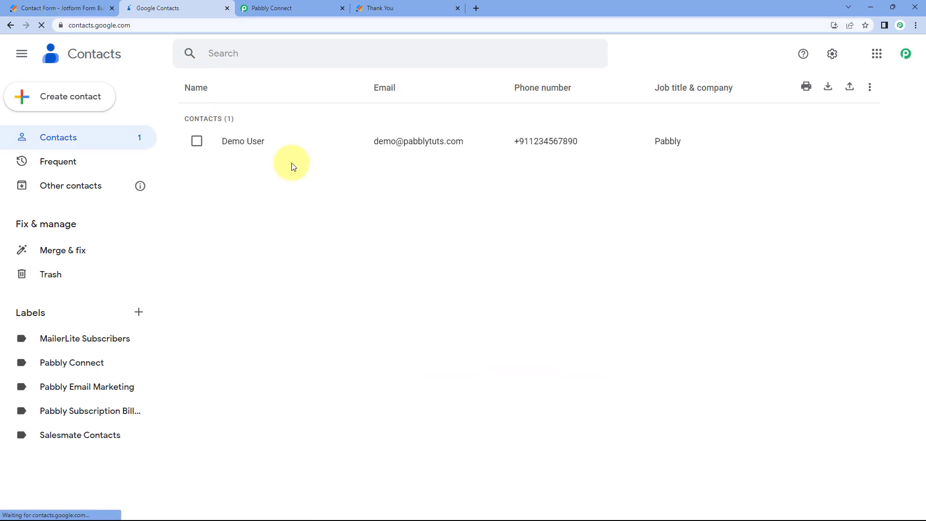
click(249, 147)
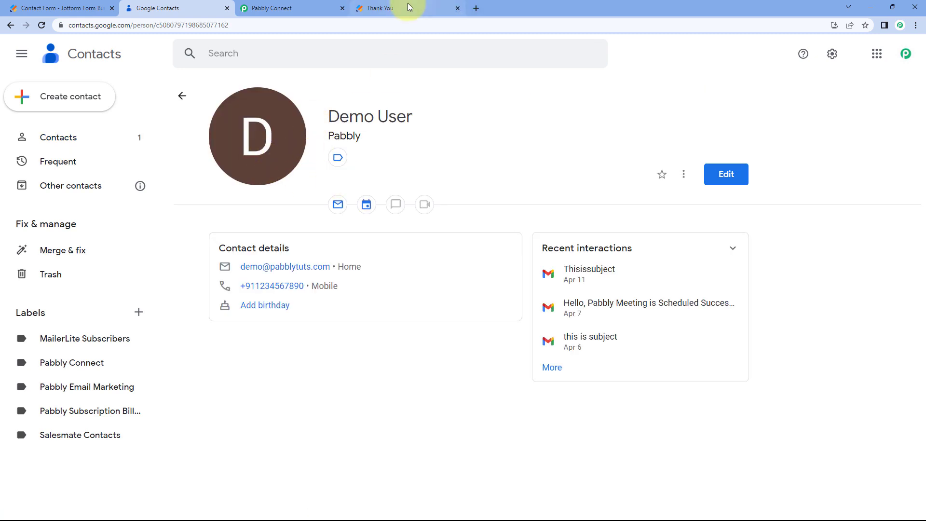
click(409, 7)
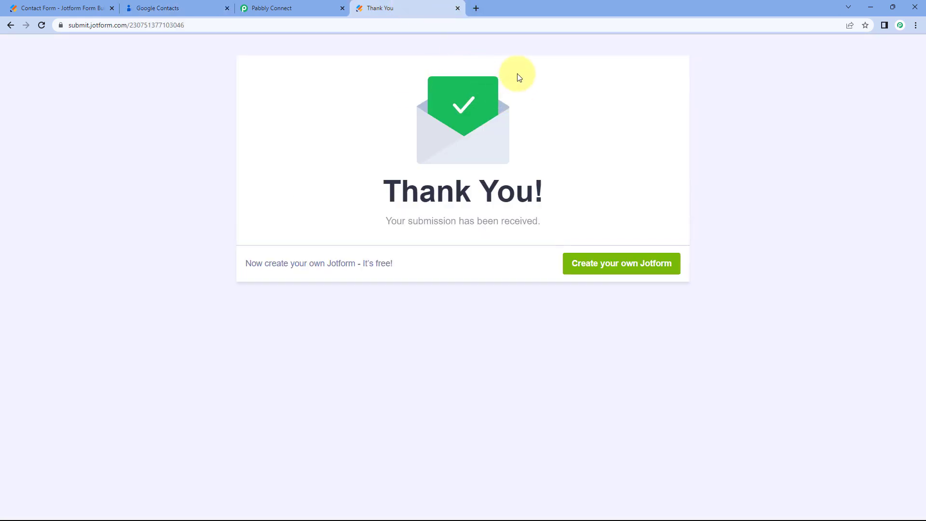
click(202, 5)
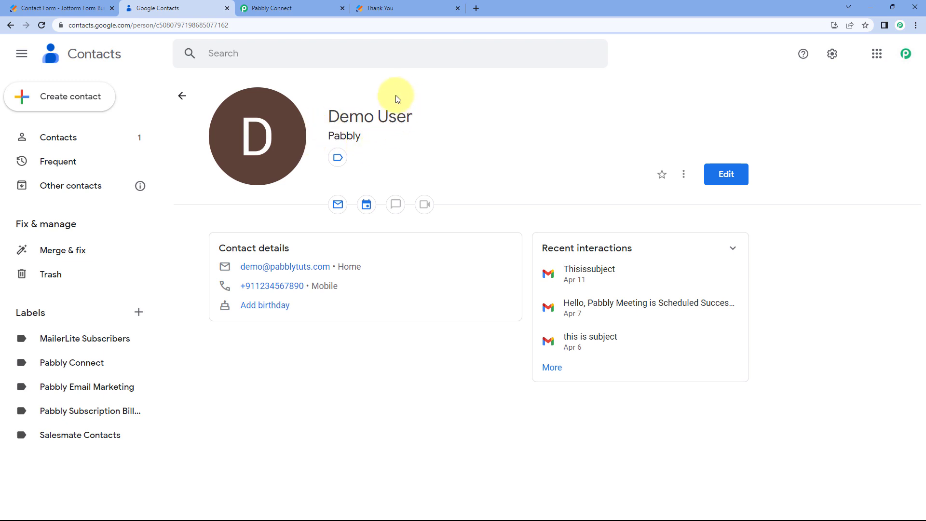
Verify the contact's name, company Pabbly, email and phone, then return to Pabbly Connect.
drag(321, 114, 420, 115)
double_click(344, 137)
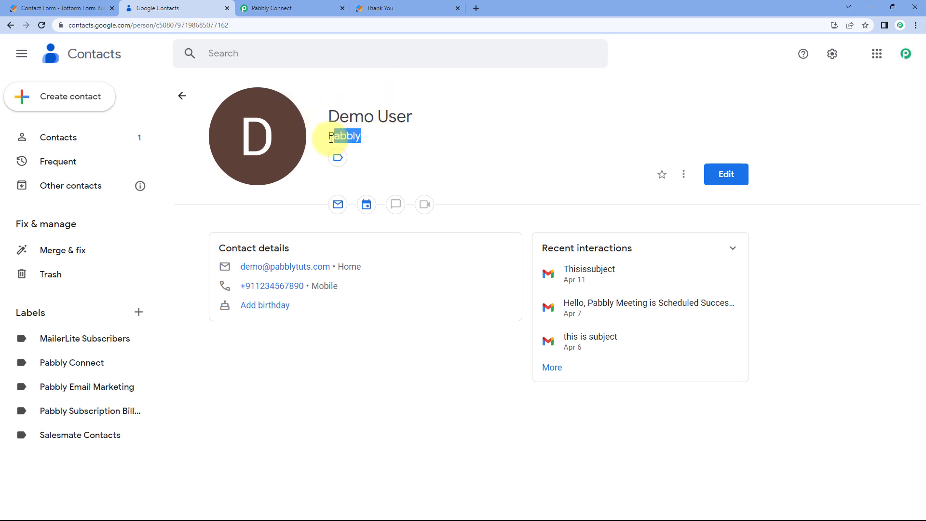
click(431, 146)
drag(364, 268, 240, 267)
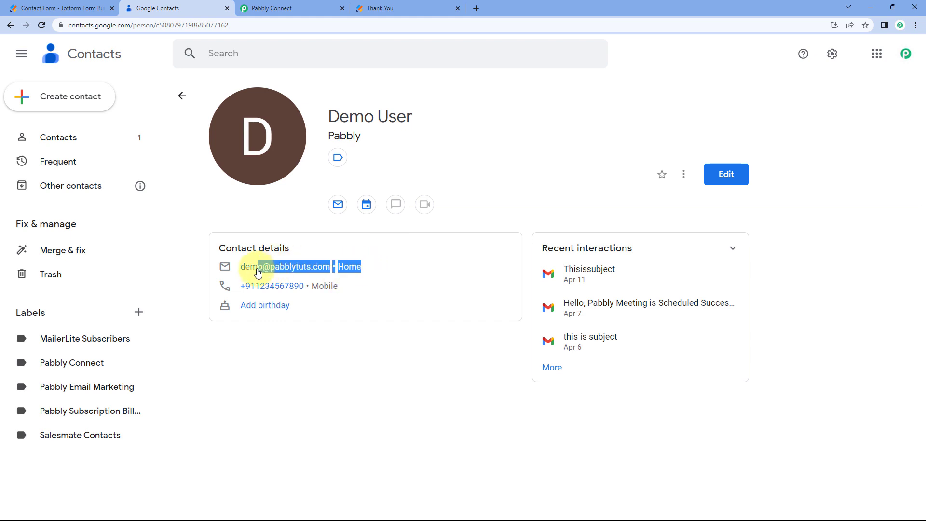
drag(339, 286, 244, 286)
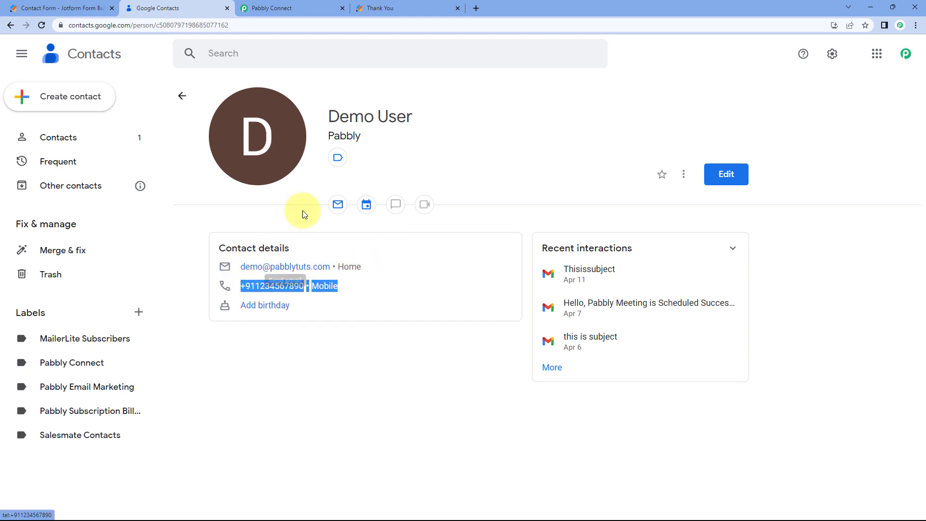
click(427, 174)
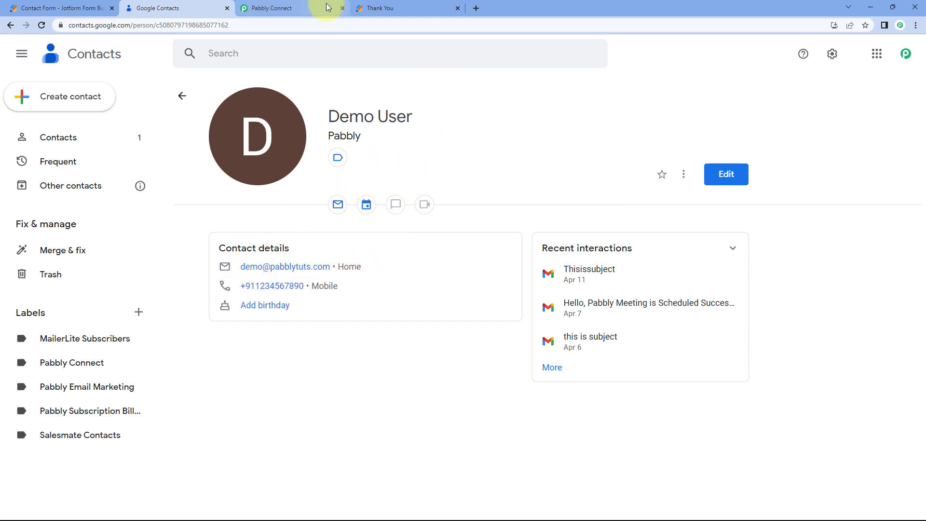
click(320, 8)
scroll(506, 186, up, 9)
scroll(503, 125, up, 15)
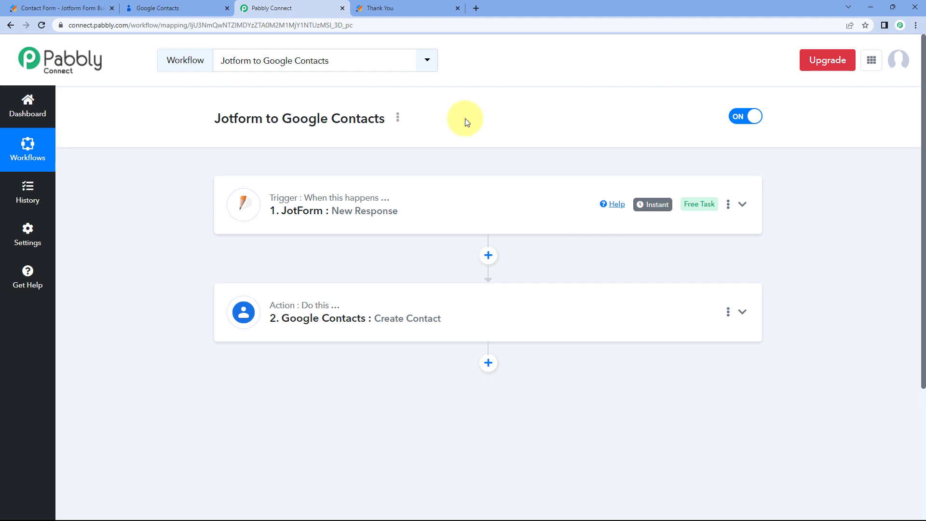
Go back to the Jotform page to submit another entry.
click(431, 6)
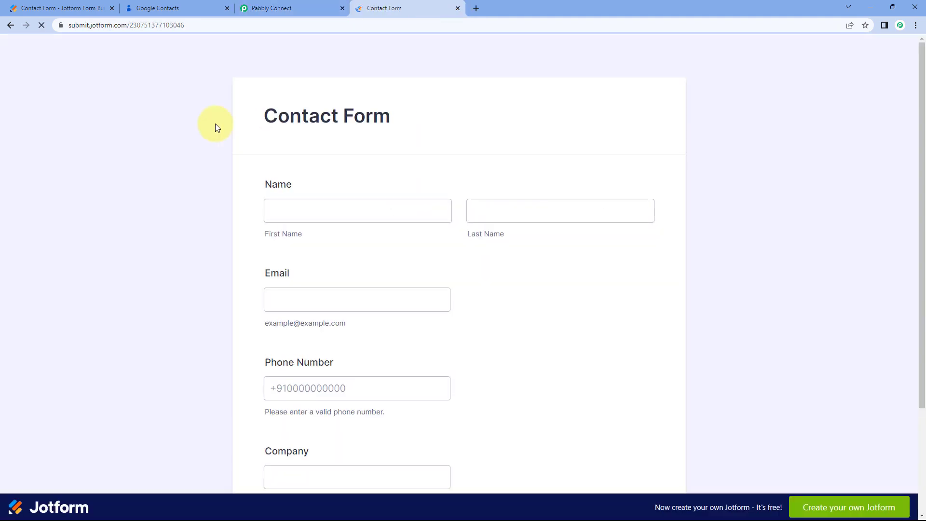
Enter the test contact's first and last name in the Jotform form.
scroll(290, 155, down, 1)
click(302, 159)
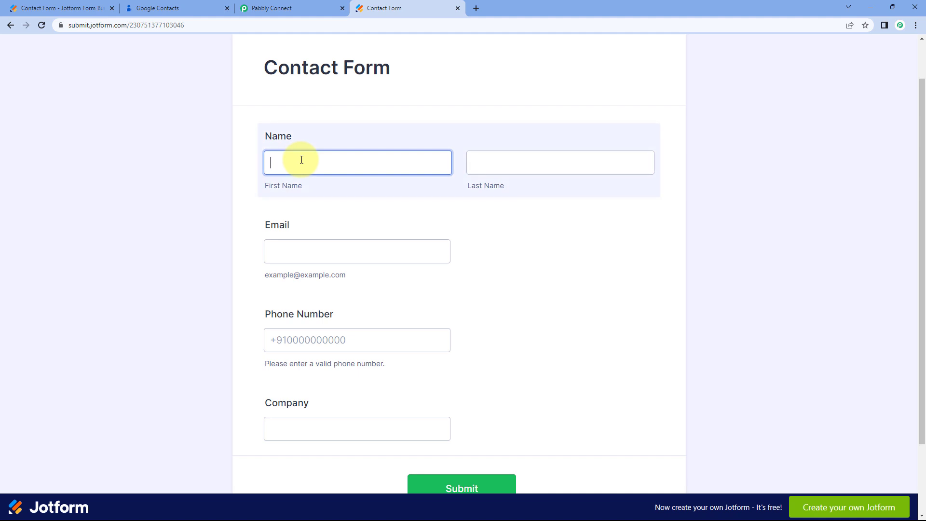
text(Test)
key(Tab)
text(User)
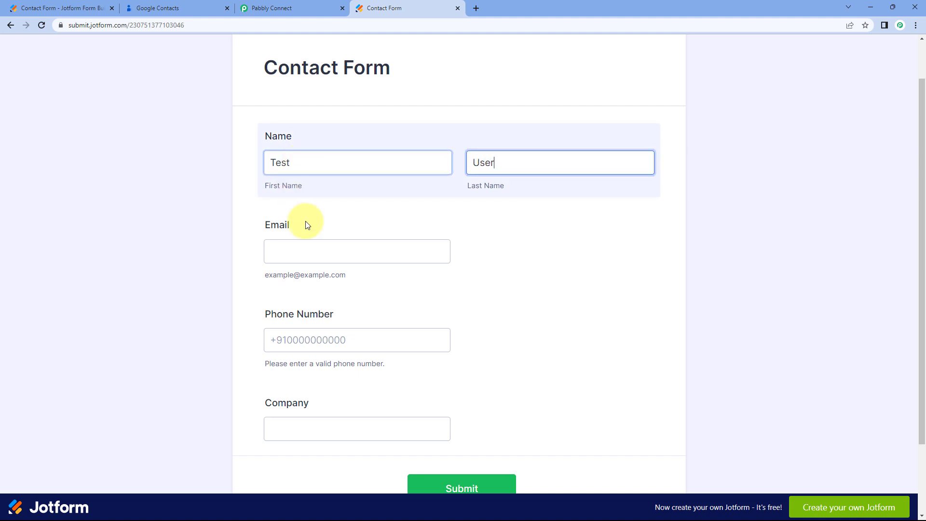
Fill in the test email, phone number and company Google, then submit the form.
click(273, 244)
key(Tab)
scroll(243, 317, down, 1)
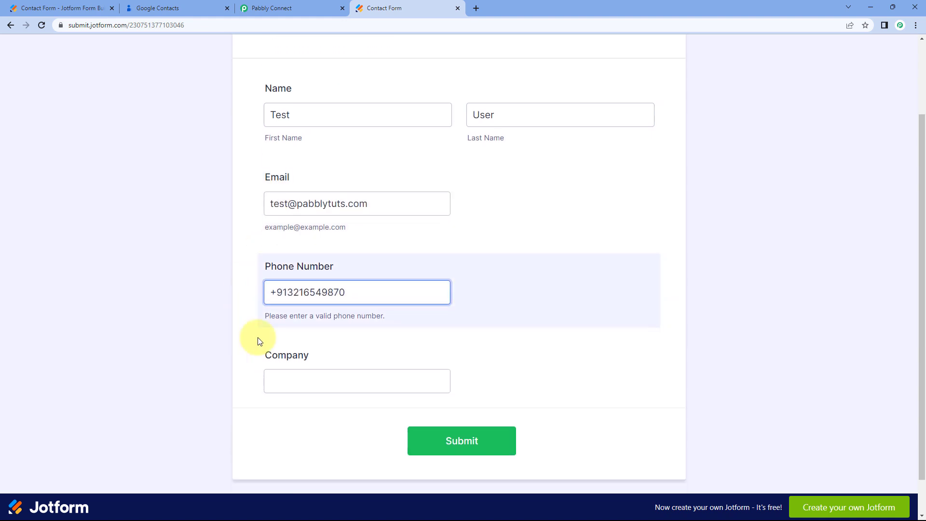
click(317, 378)
text(Google)
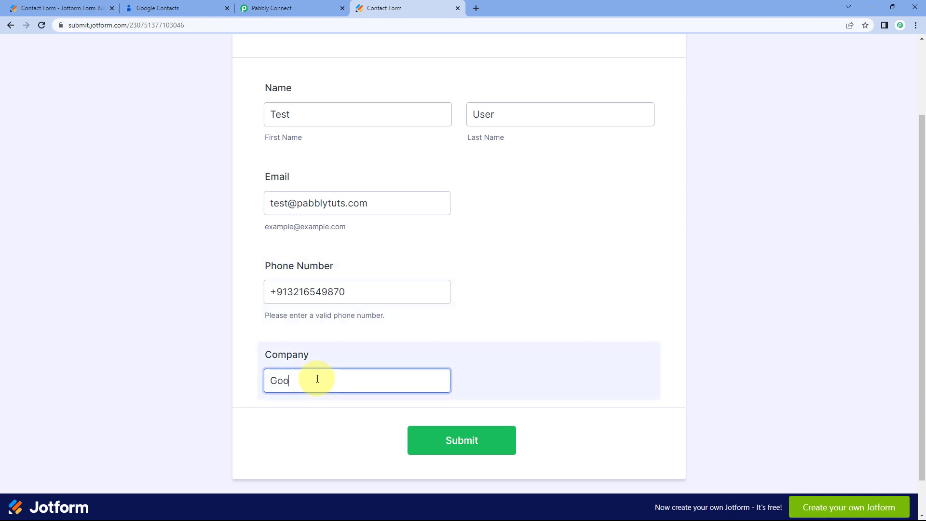
click(477, 434)
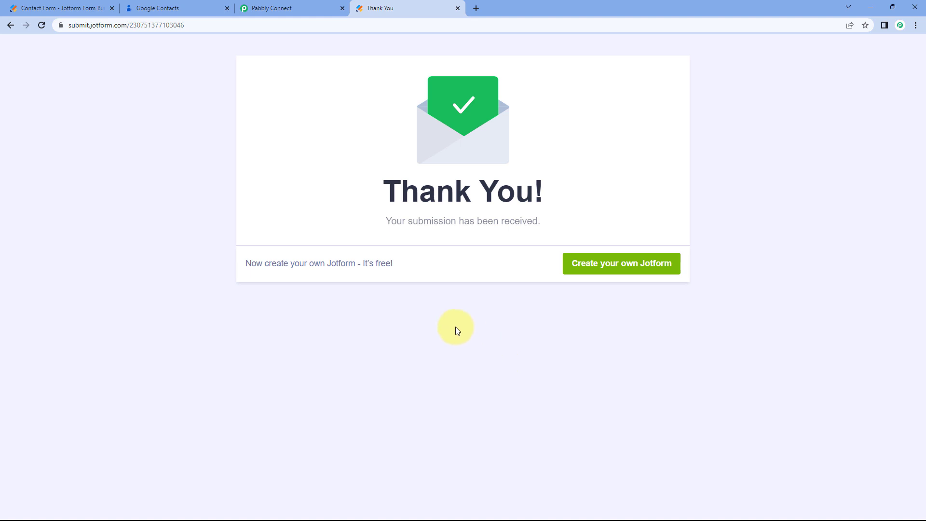
click(176, 5)
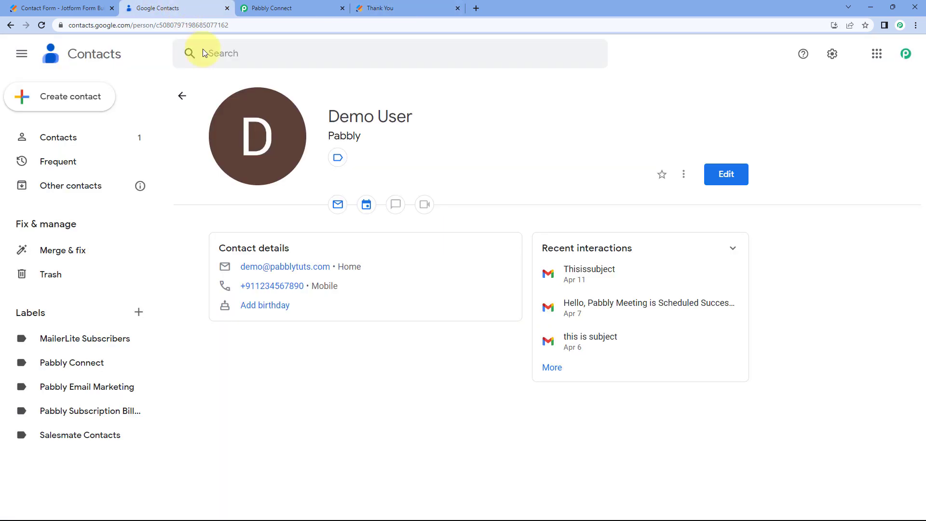
Return to the contacts list, reload it, and open the new test contact.
click(185, 97)
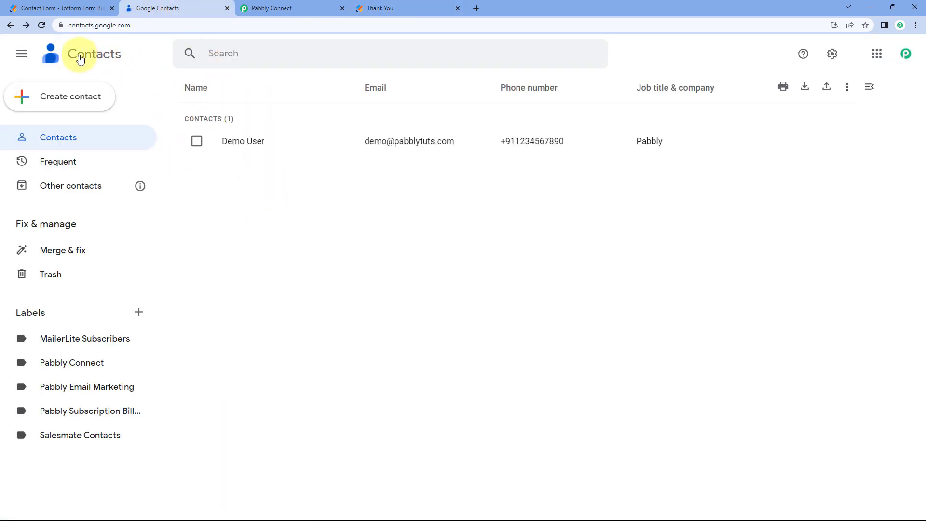
click(41, 25)
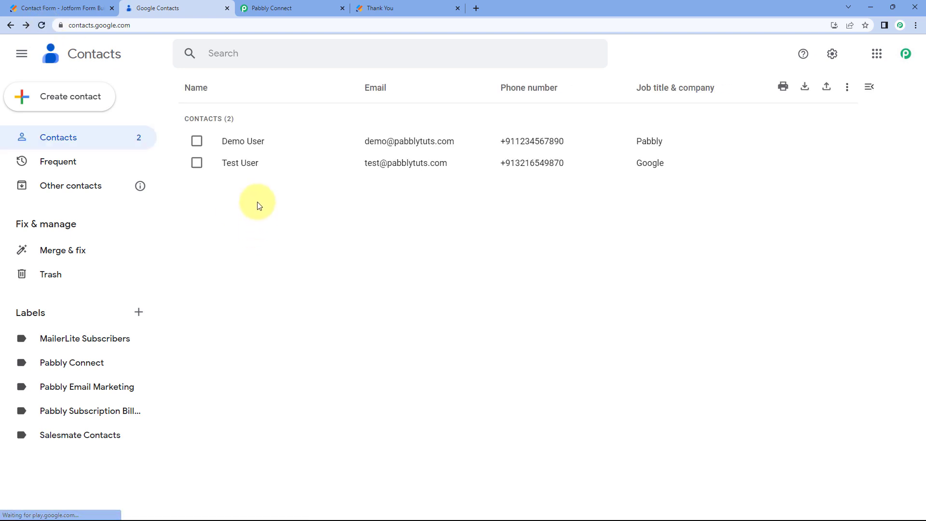
click(251, 165)
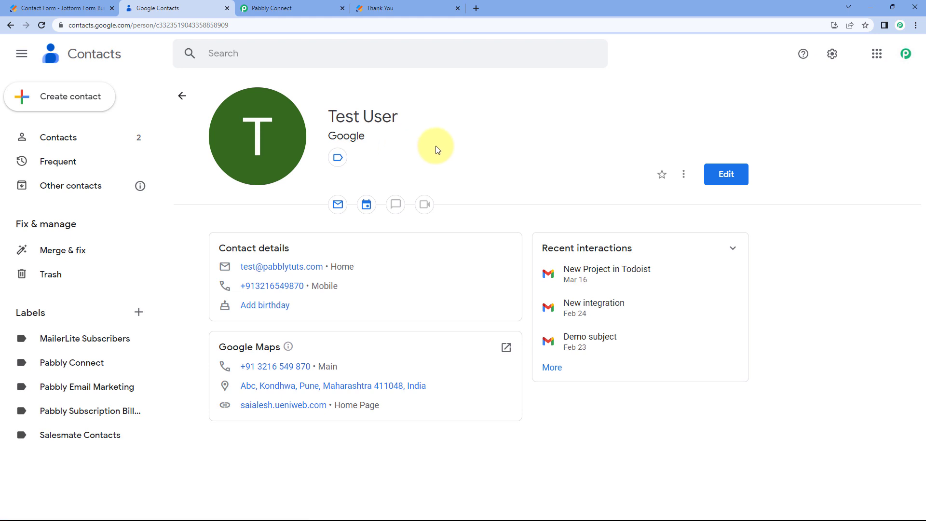
Verify the contact's name, company Google, email and phone, then return to Pabbly Connect.
drag(400, 116, 330, 118)
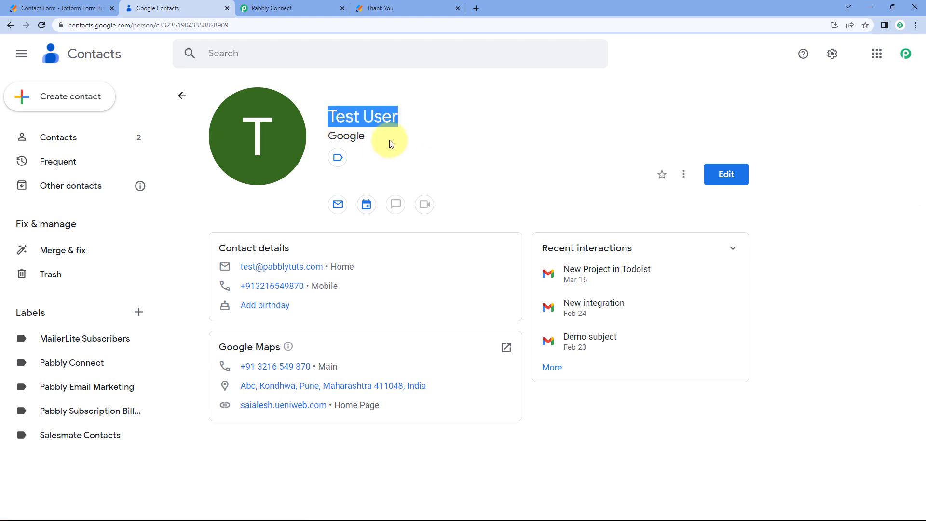
drag(397, 144, 336, 139)
click(337, 142)
drag(356, 266, 269, 273)
drag(340, 286, 252, 293)
click(228, 289)
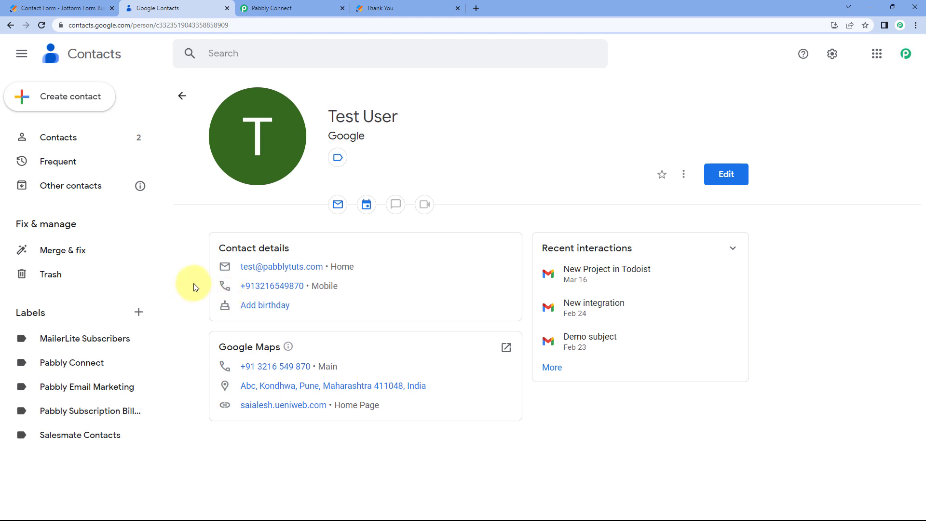
click(374, 8)
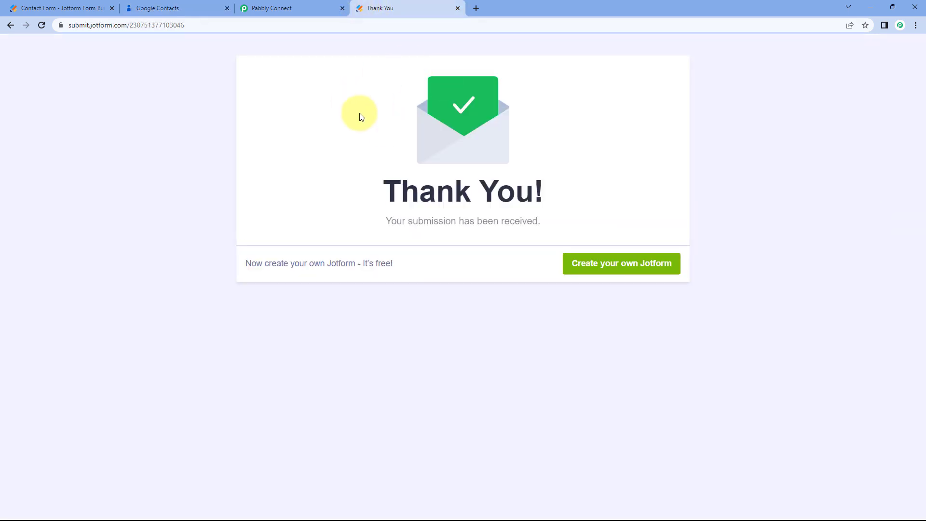
click(304, 4)
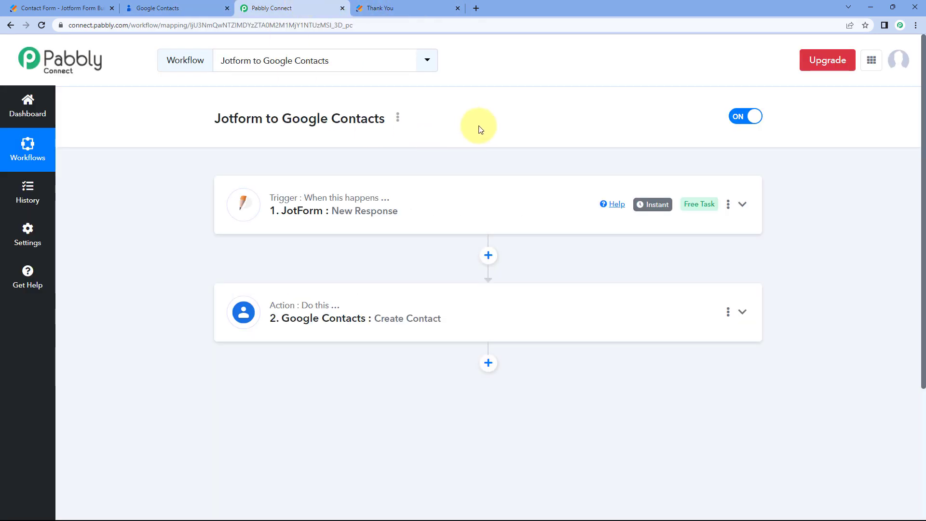